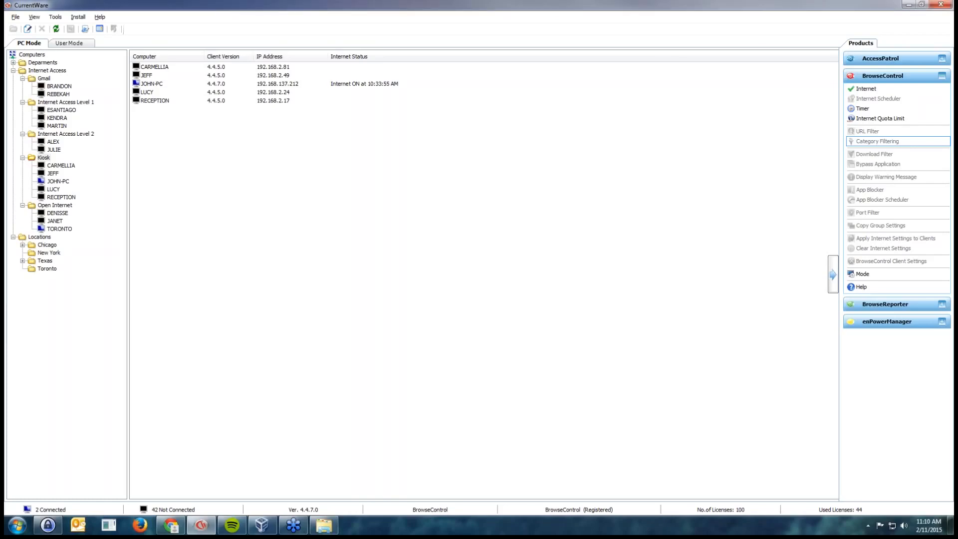
Review the computers in the Internet Access, Gmail, Internet Access Level 1 and Kiosk groups
left_click(47, 70)
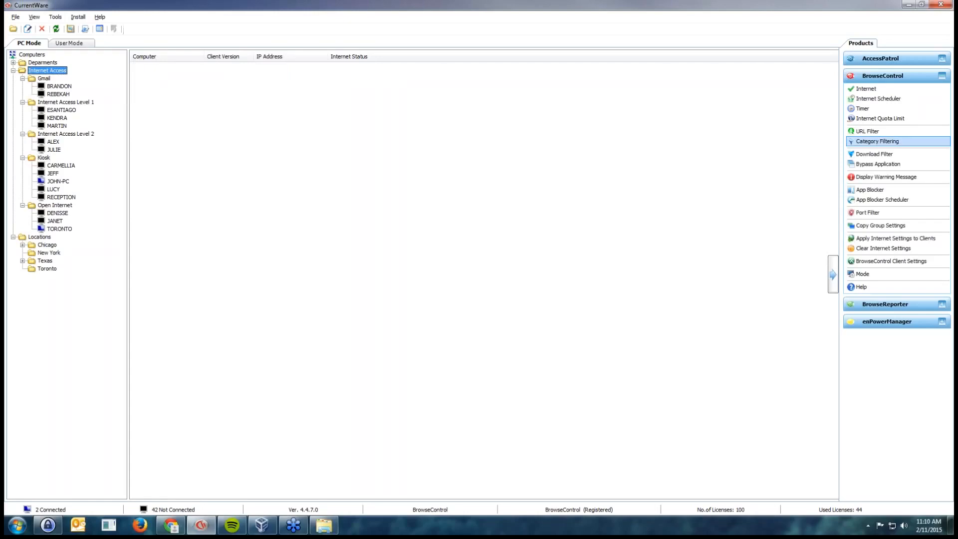
left_click(44, 79)
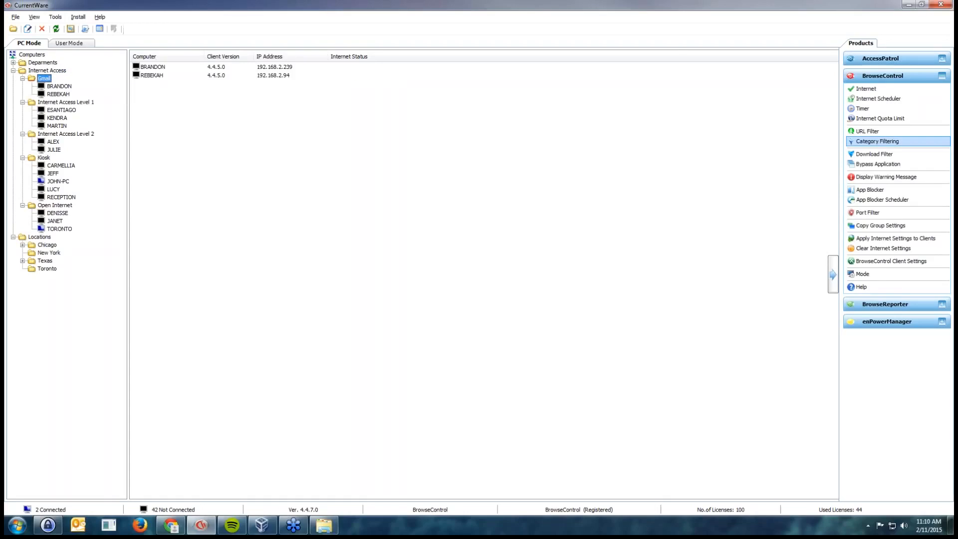
left_click(66, 102)
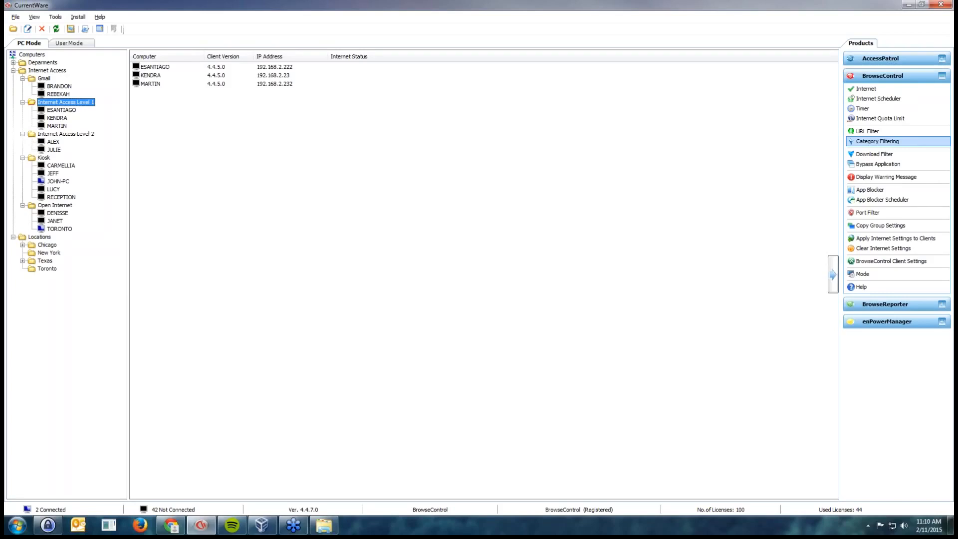
left_click(44, 157)
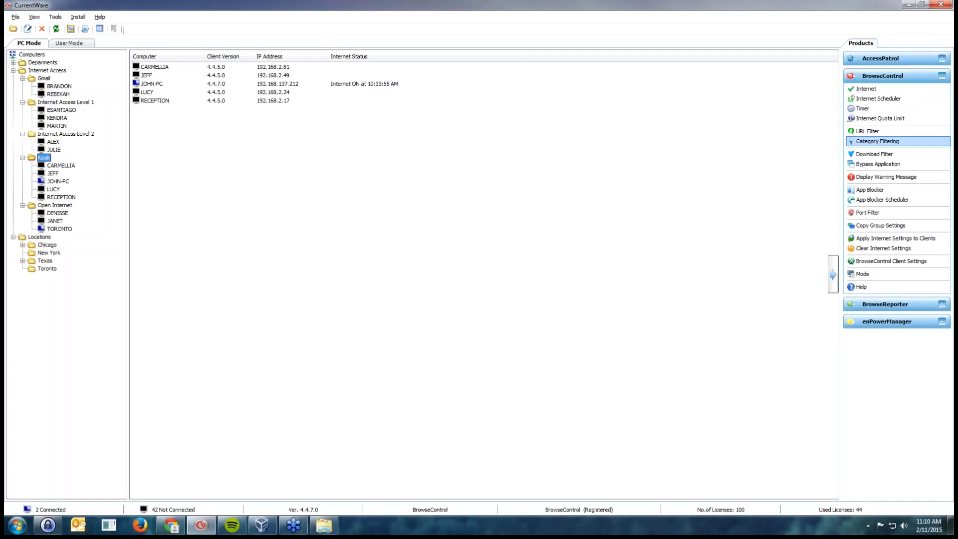
Switch to User Mode and expand the Internet OFF, Internet access level medium and Internet access level low groups
left_click(69, 43)
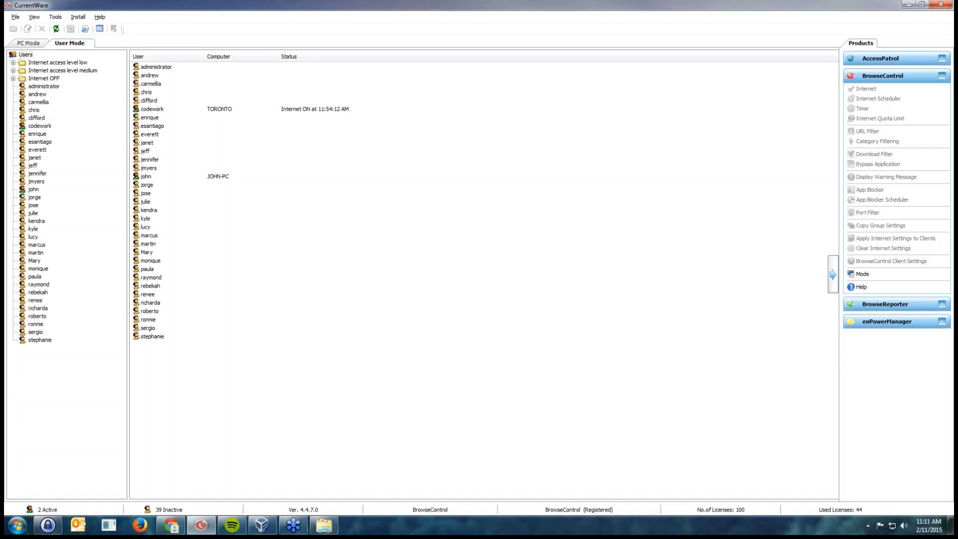
left_click(13, 78)
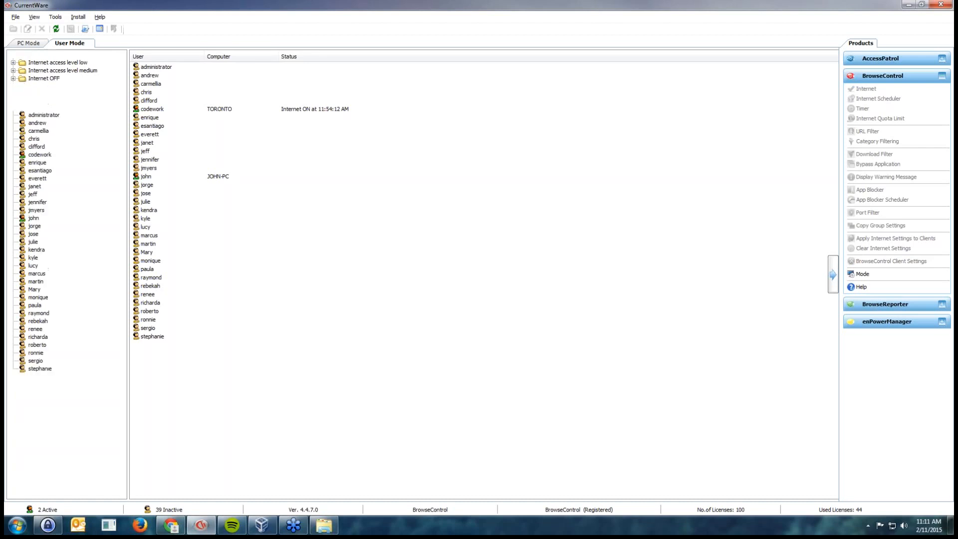
left_click(13, 70)
left_click(13, 62)
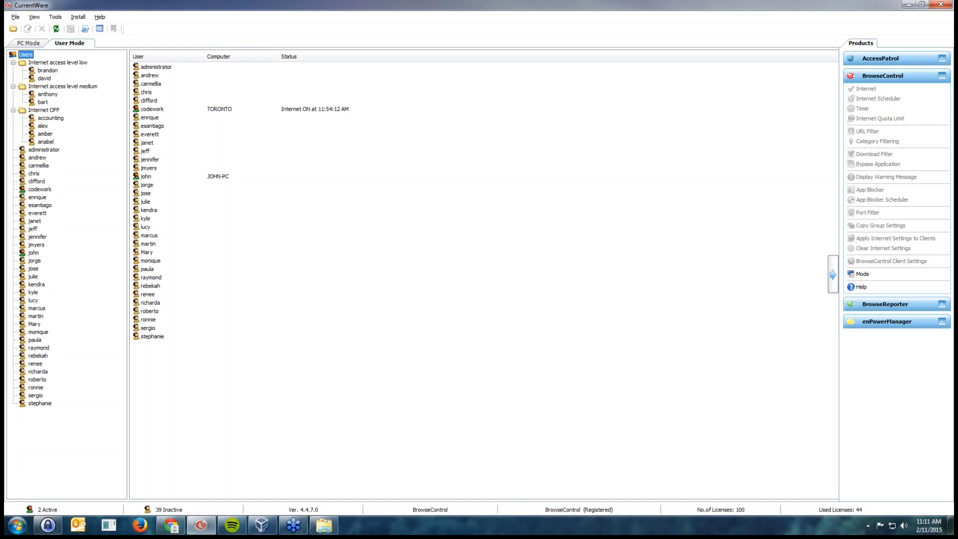
Return to PC Mode and turn Internet access OFF for the Kiosk group
left_click(29, 43)
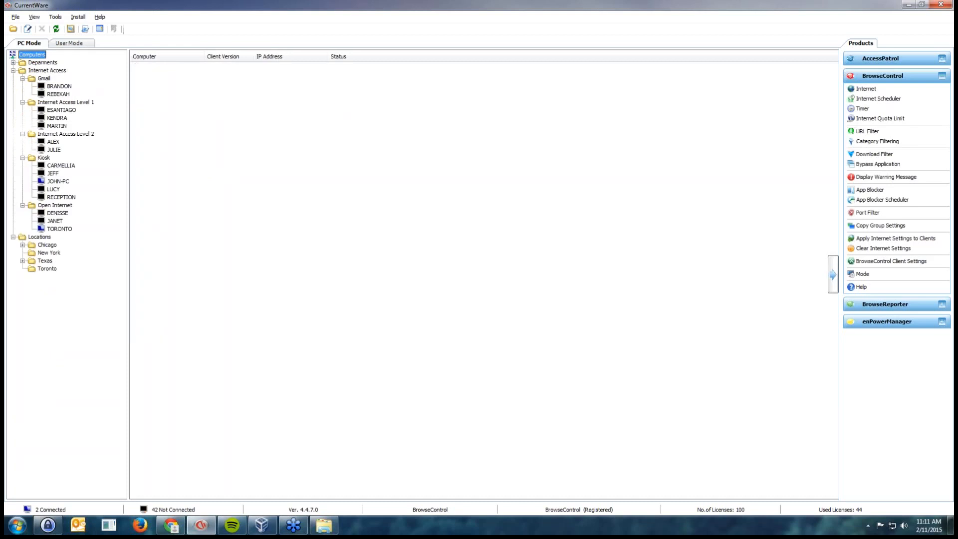
left_click(44, 157)
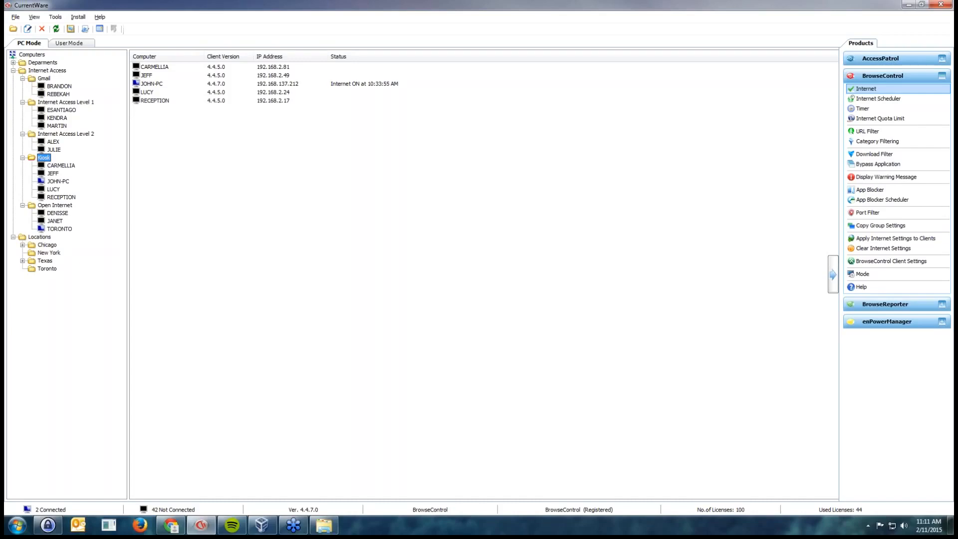
left_click(865, 88)
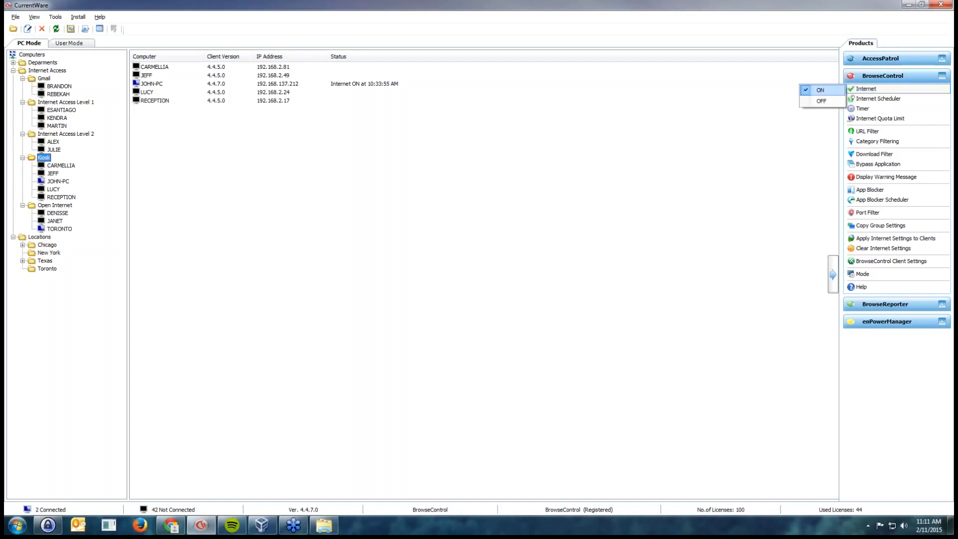
left_click(818, 100)
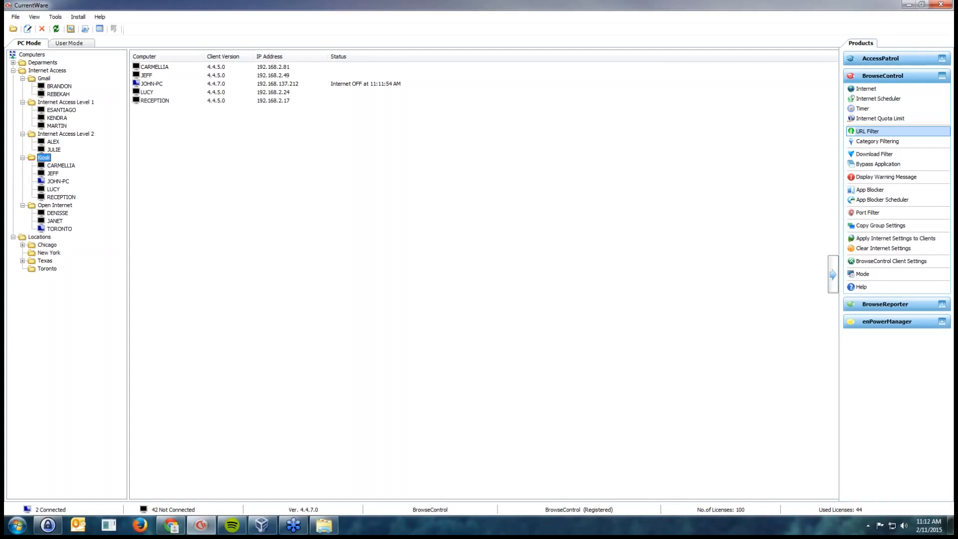
Add browsecontrol.com, browsereporter.com and currentware.com to the Kiosk group's URL Filter Allowed List and apply it to the clients
left_click(867, 131)
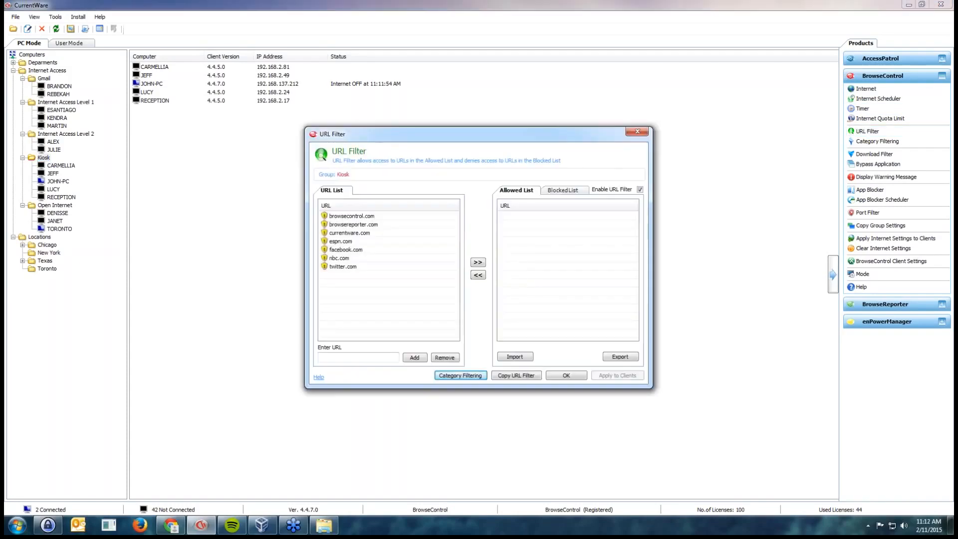
double_click(351, 216)
double_click(352, 216)
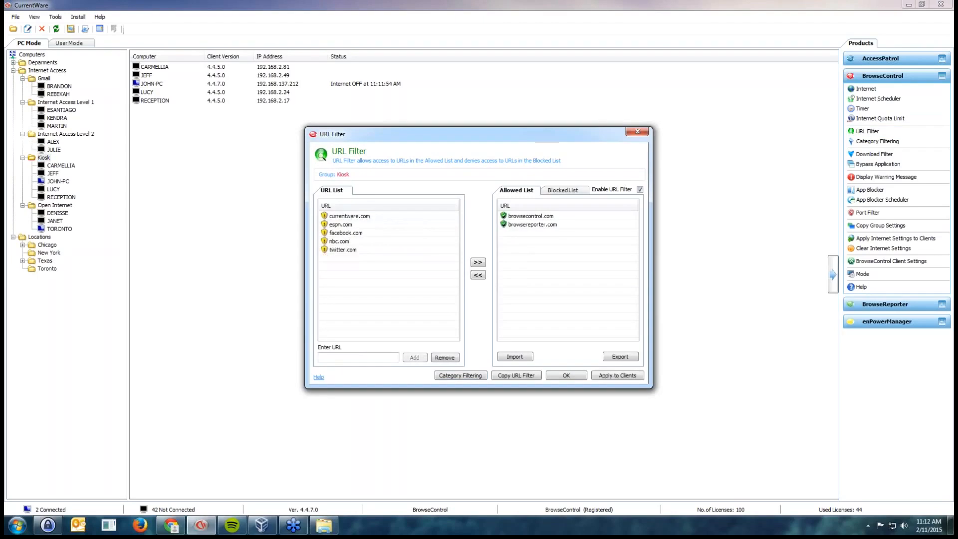
double_click(351, 216)
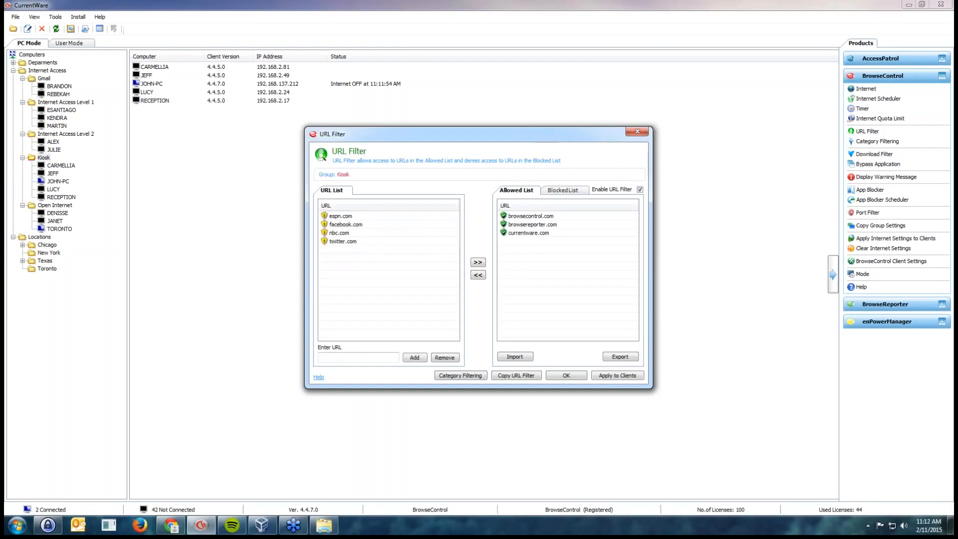
left_click(617, 375)
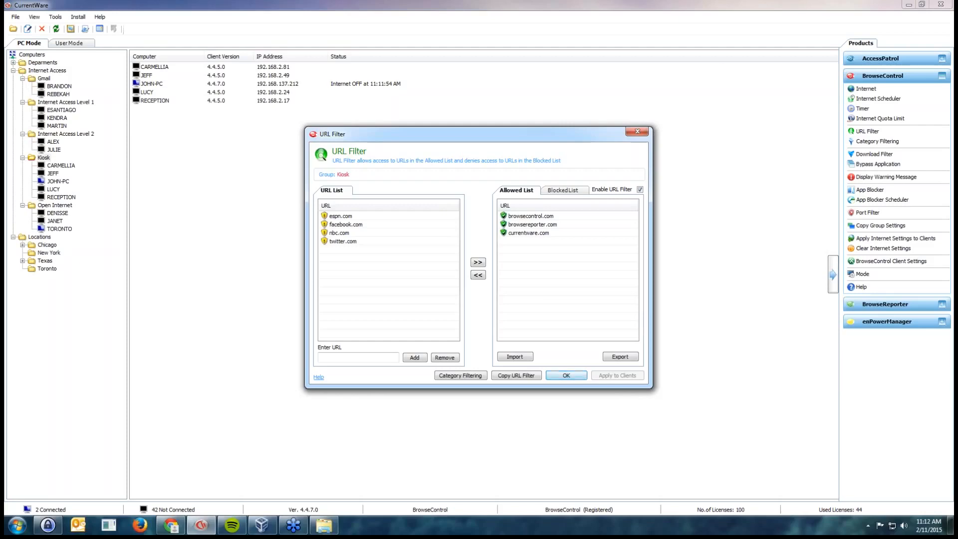
key("Return")
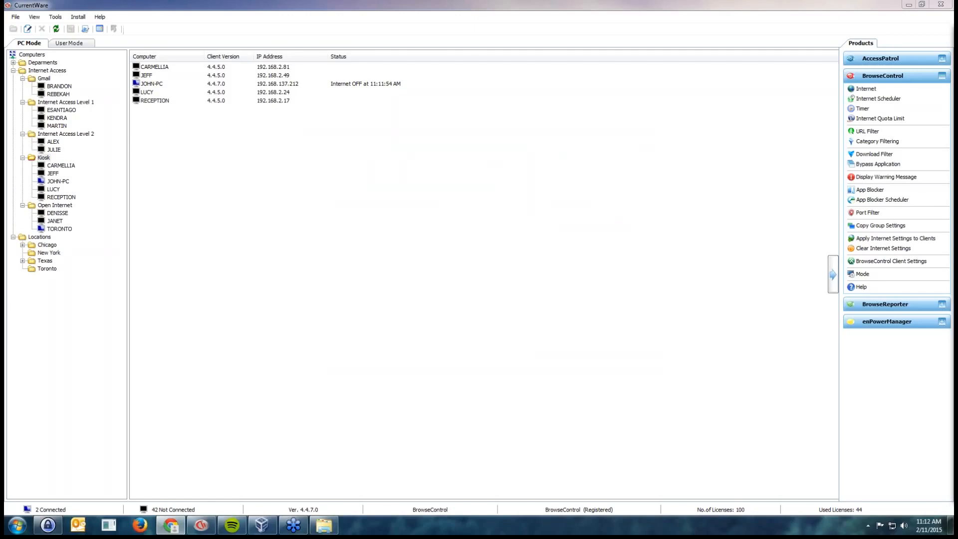
Move the TORONTO computer from the Open Internet group into the Kiosk group
left_click_drag(59, 229, 44, 158)
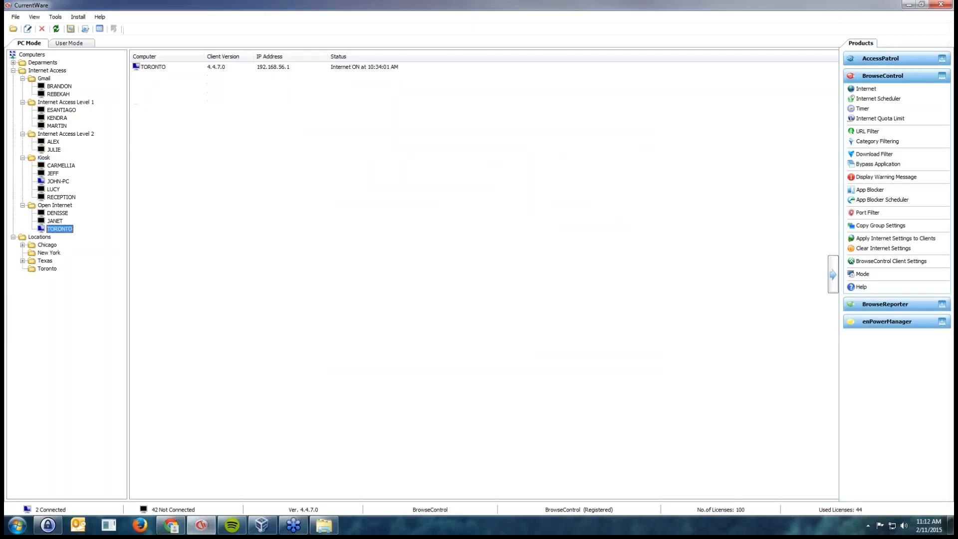
Switch to Chrome, test the Kiosk restrictions by browsing to yahoo.com and browsecontrol.com, and close the browser
key("alt+Tab")
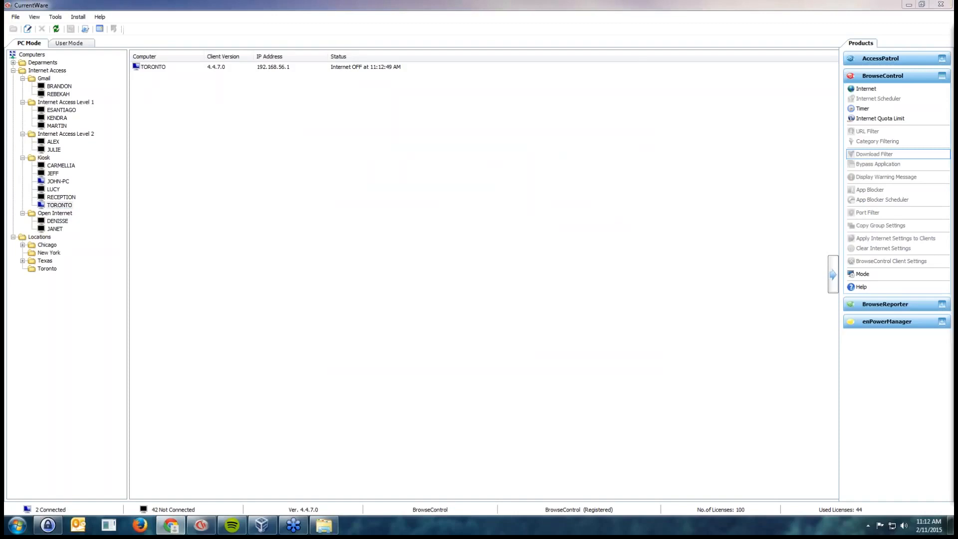
left_click_drag(957, 30, 500, 46)
left_click(319, 71)
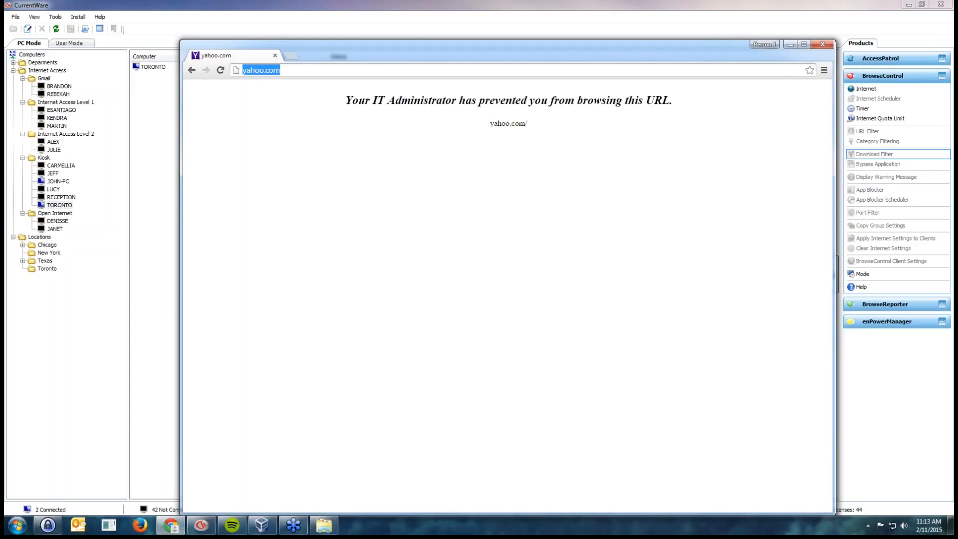
type("browsecontrol.com")
key("Return")
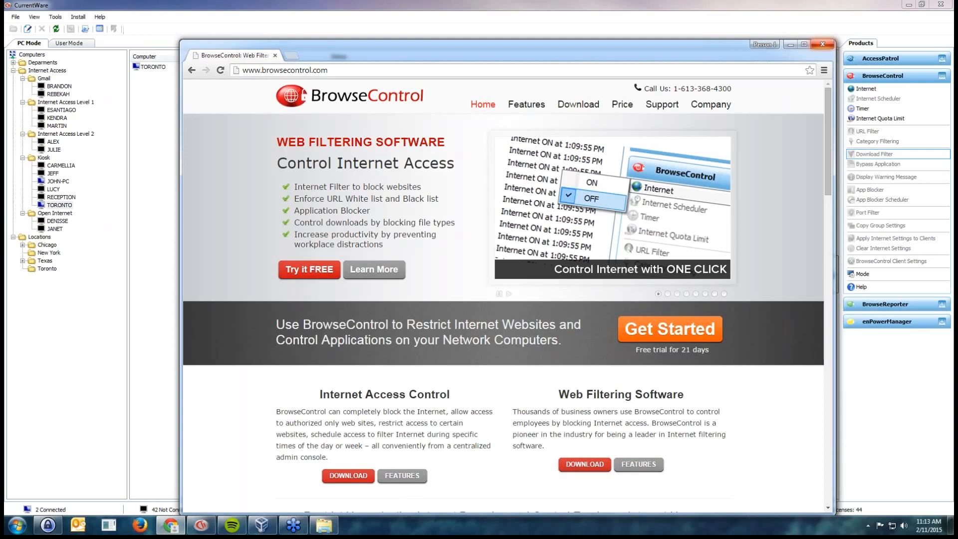
left_click(823, 44)
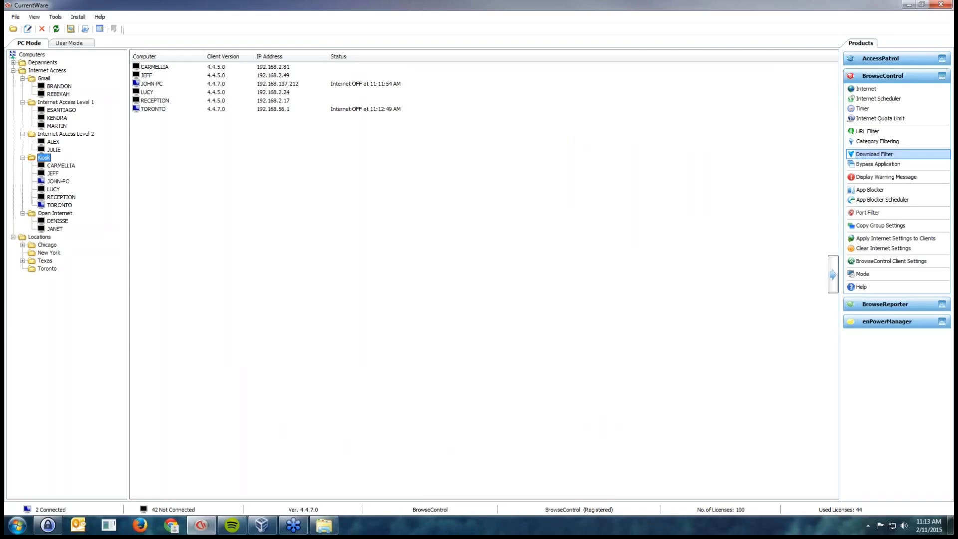
Turn Internet access ON for the Kiosk group
left_click(866, 89)
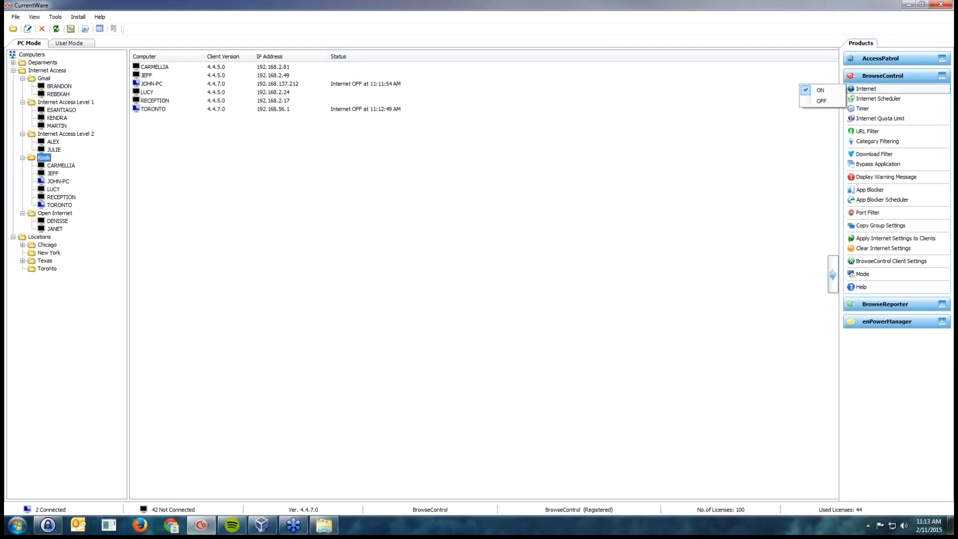
left_click(820, 90)
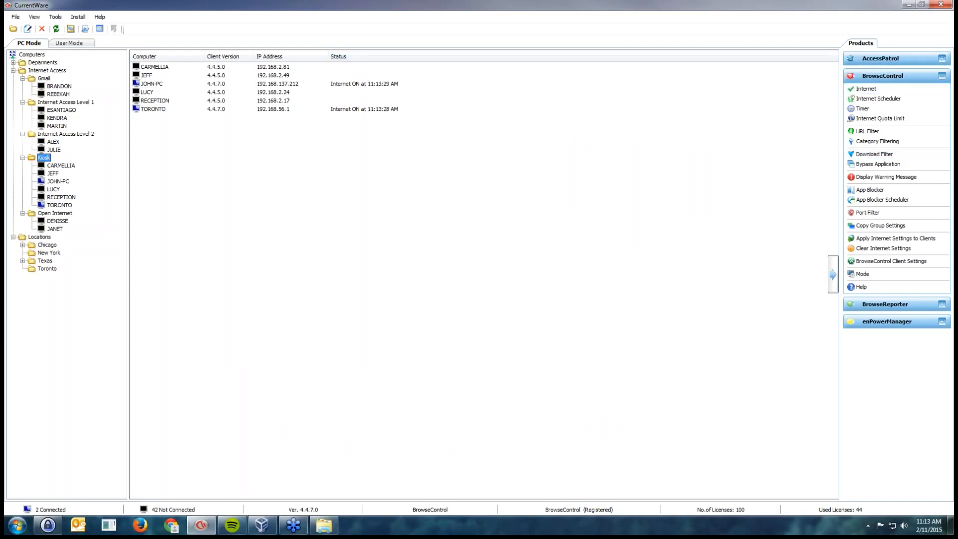
Add espn.com, facebook.com, nbc.com and twitter.com to the Kiosk group's URL Filter Blocked List and apply it to the clients
left_click(867, 131)
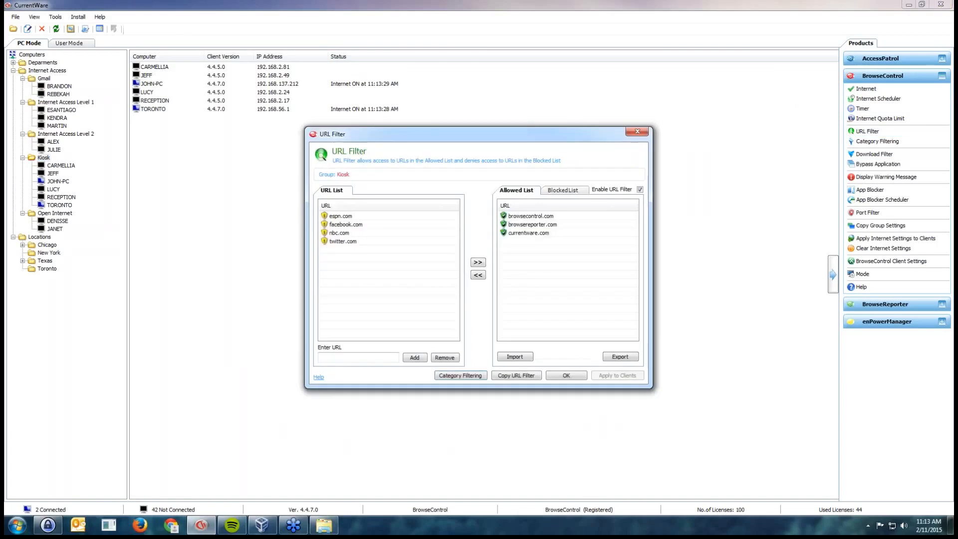
left_click(563, 191)
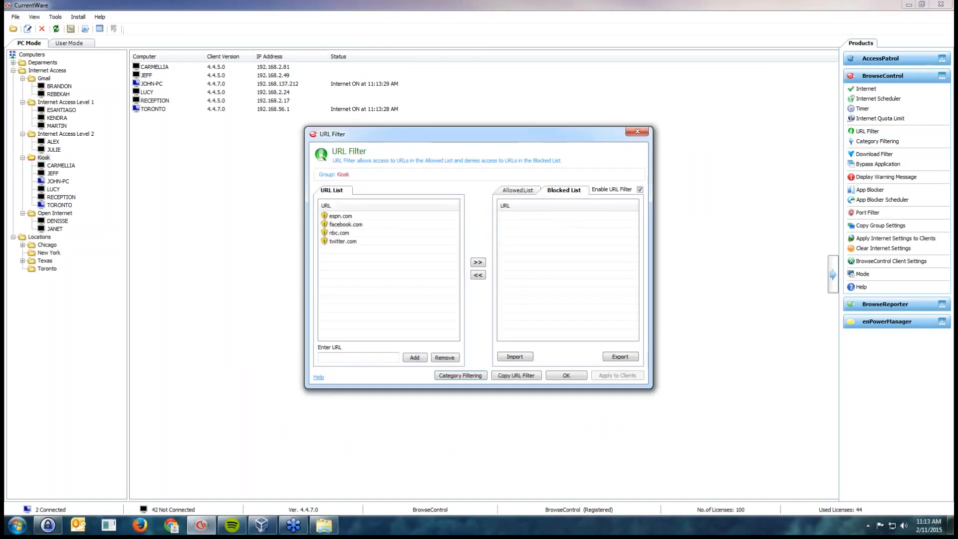
double_click(341, 216)
double_click(341, 216)
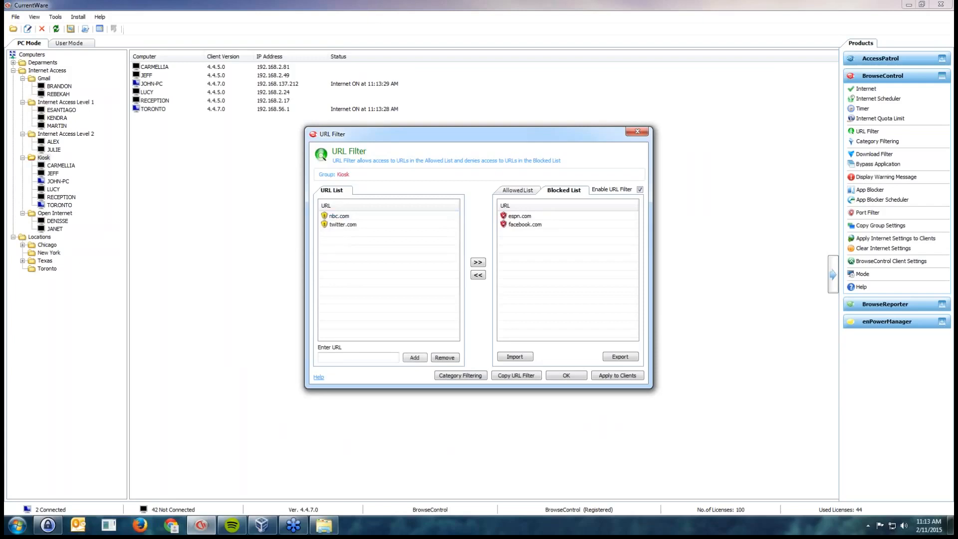
double_click(341, 216)
double_click(341, 216)
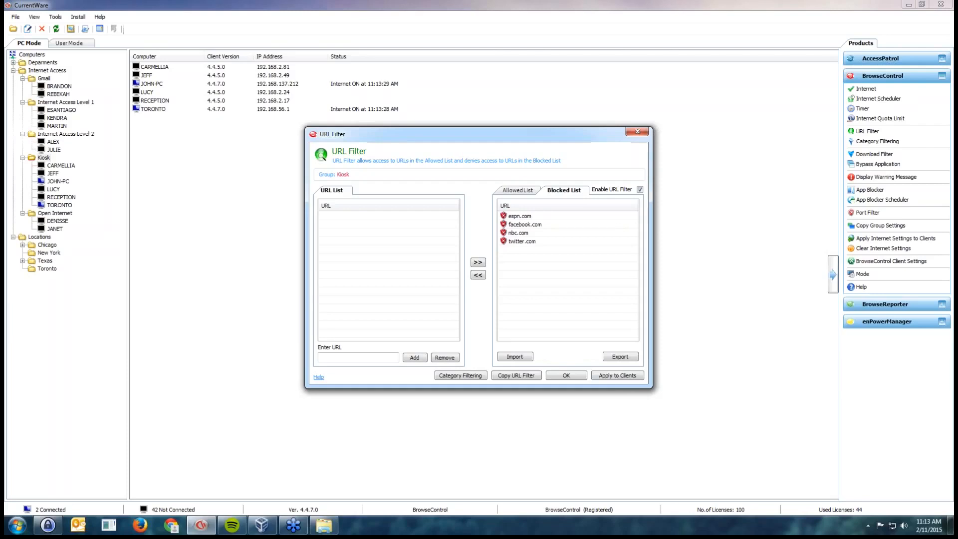
left_click(618, 375)
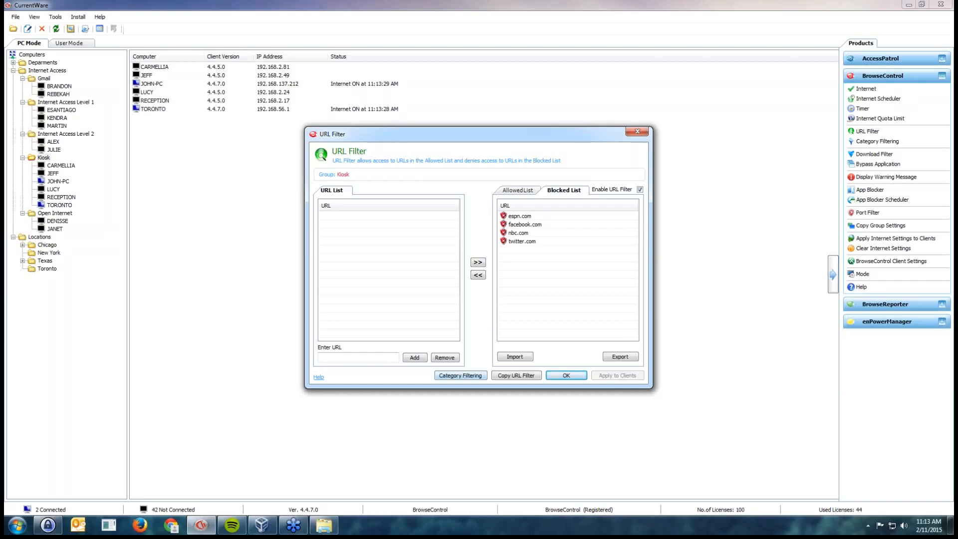
Open Category Filtering for the Kiosk group and add Social networks to the Blocked Category List
left_click(460, 375)
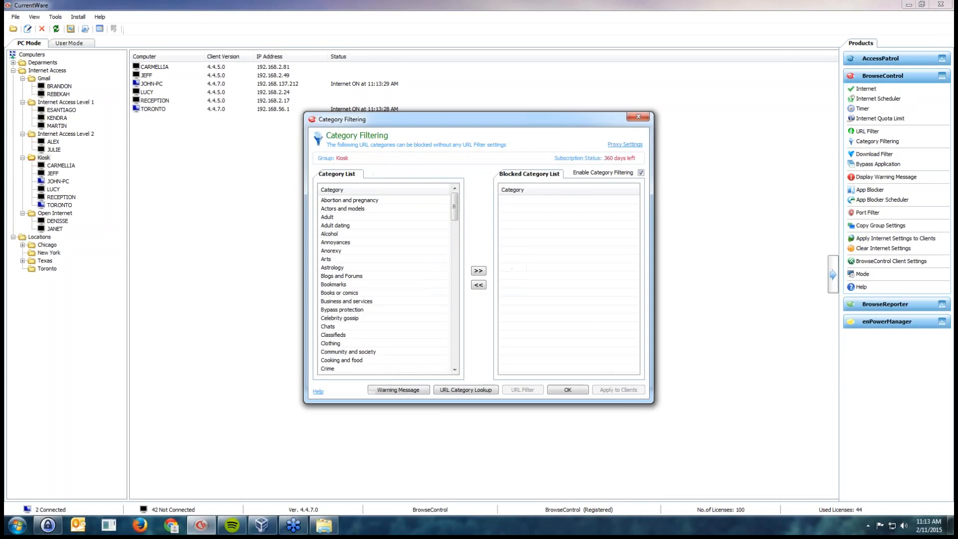
left_click_drag(464, 119, 605, 160)
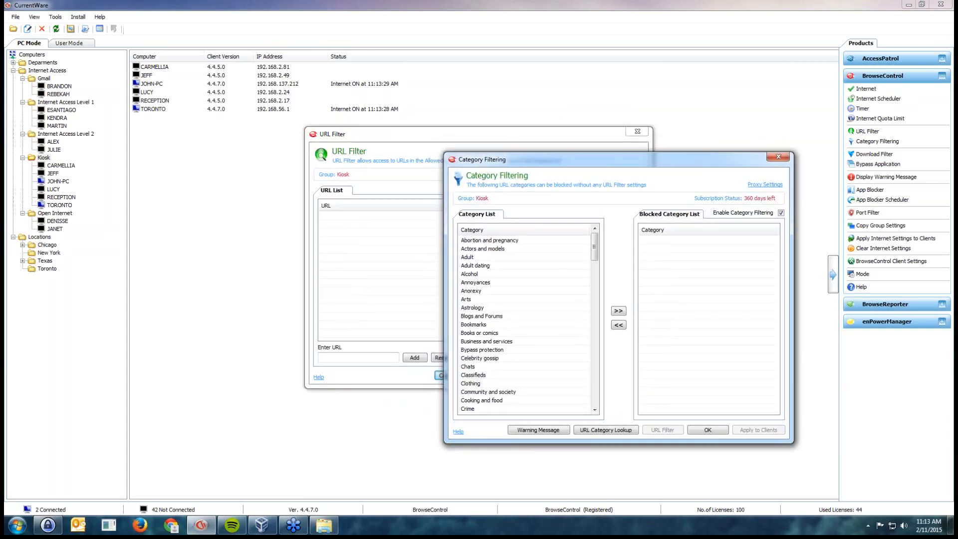
left_click_drag(604, 160, 280, 176)
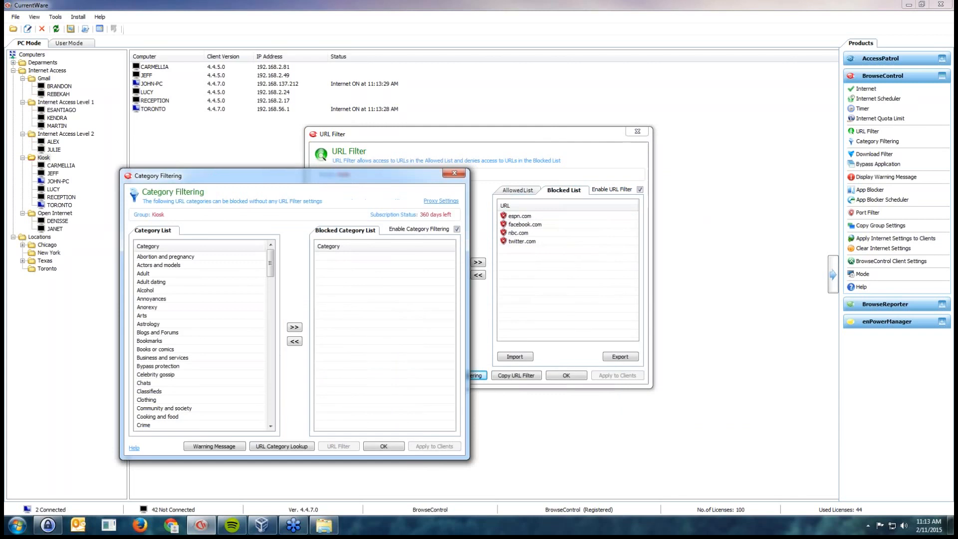
left_click(152, 298)
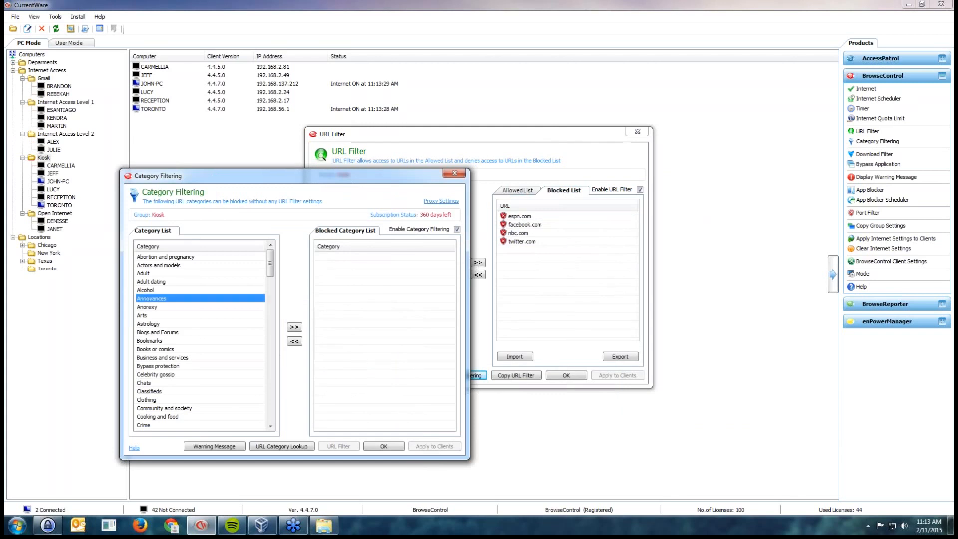
type("so")
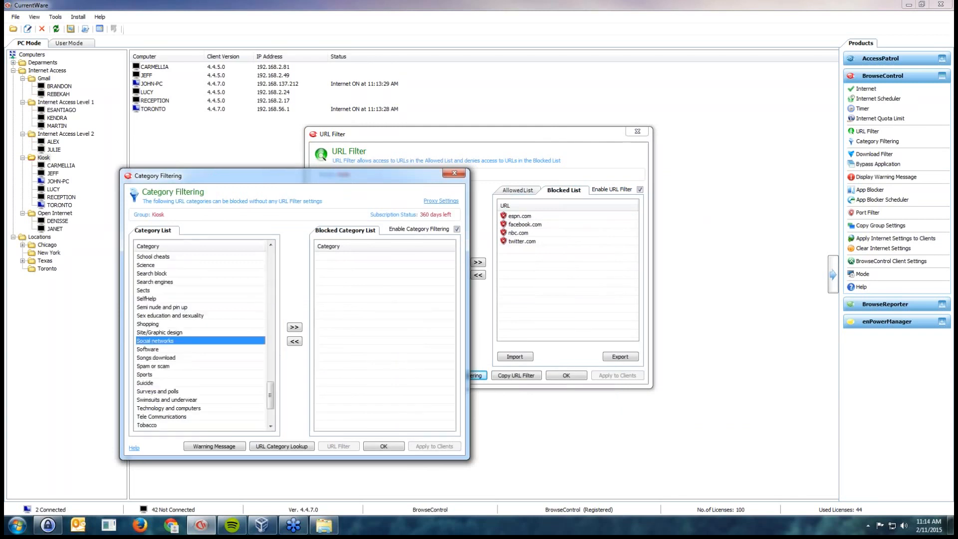
left_click(294, 328)
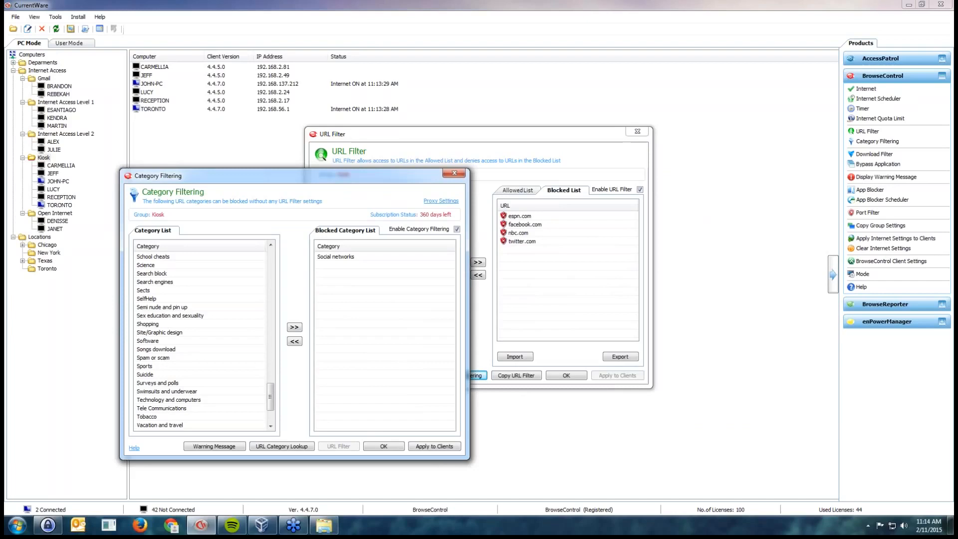
Add Sports and Adult to the Kiosk group's Blocked Category List, apply it to the clients, and close the filtering dialogs
left_click(153, 357)
left_click(145, 366)
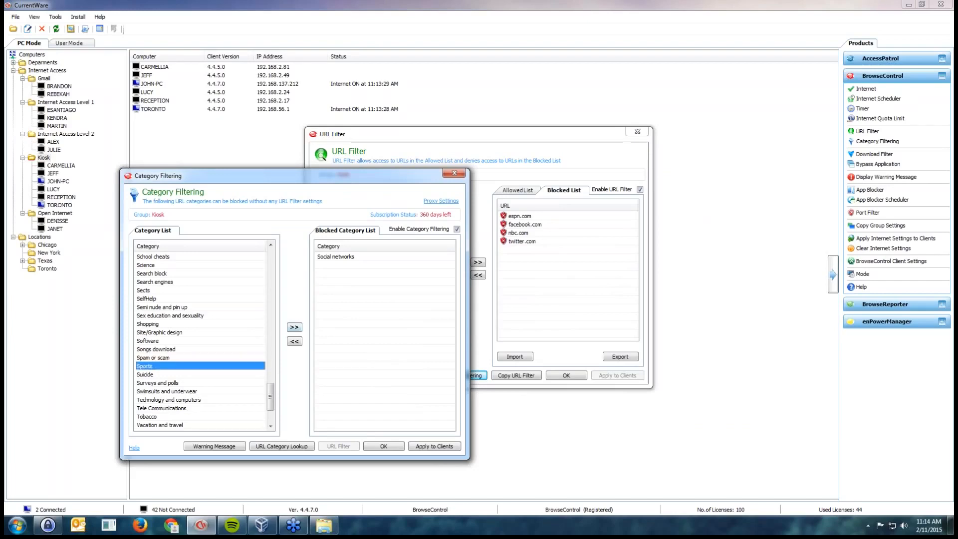
left_click(294, 328)
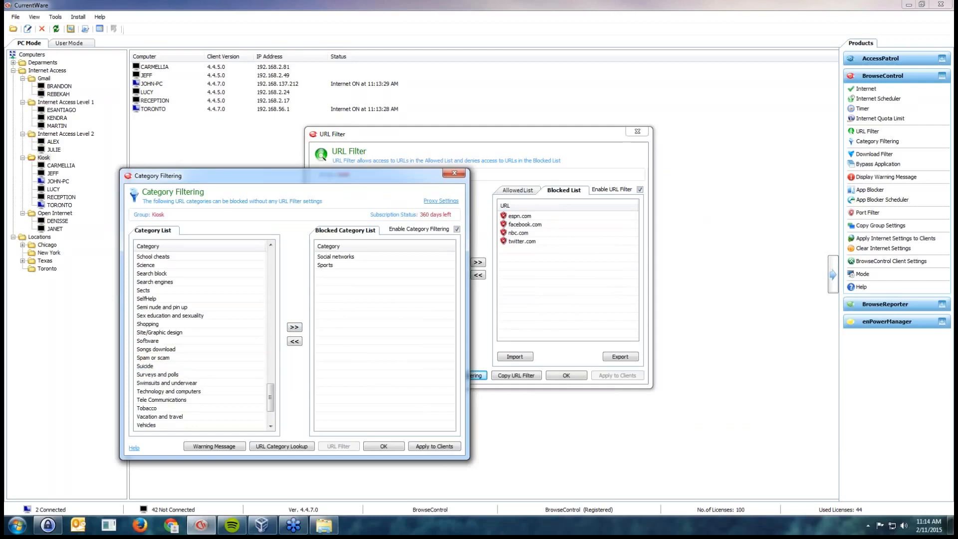
left_click(147, 324)
type("ad")
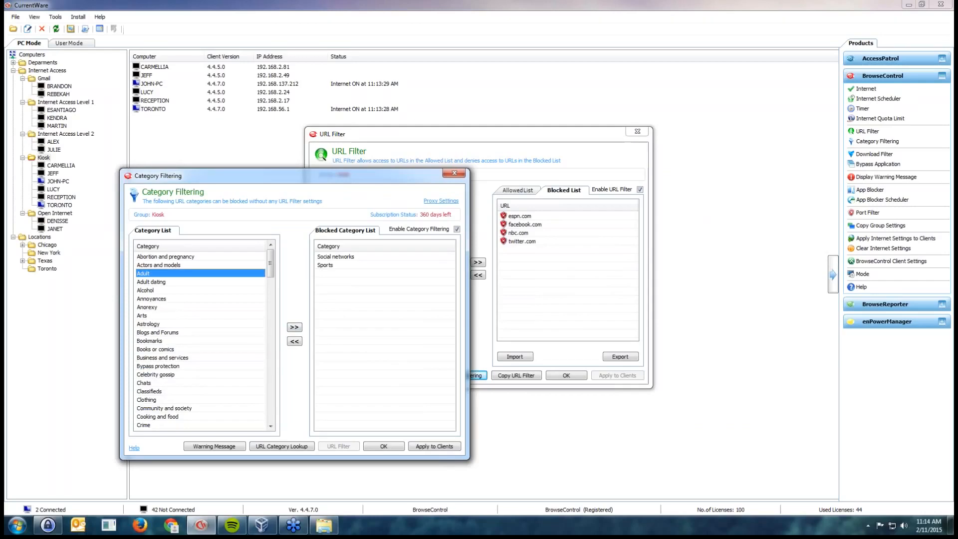
left_click(294, 328)
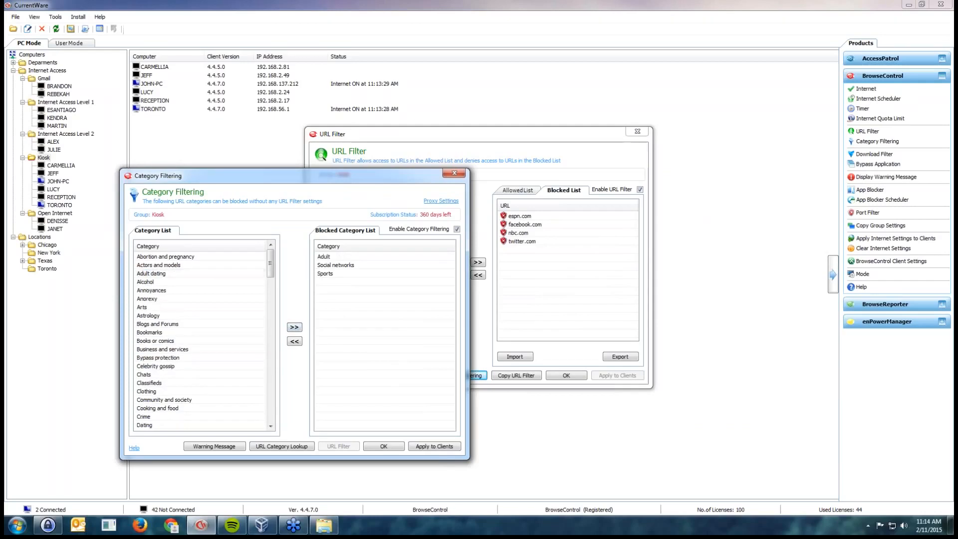
left_click(434, 447)
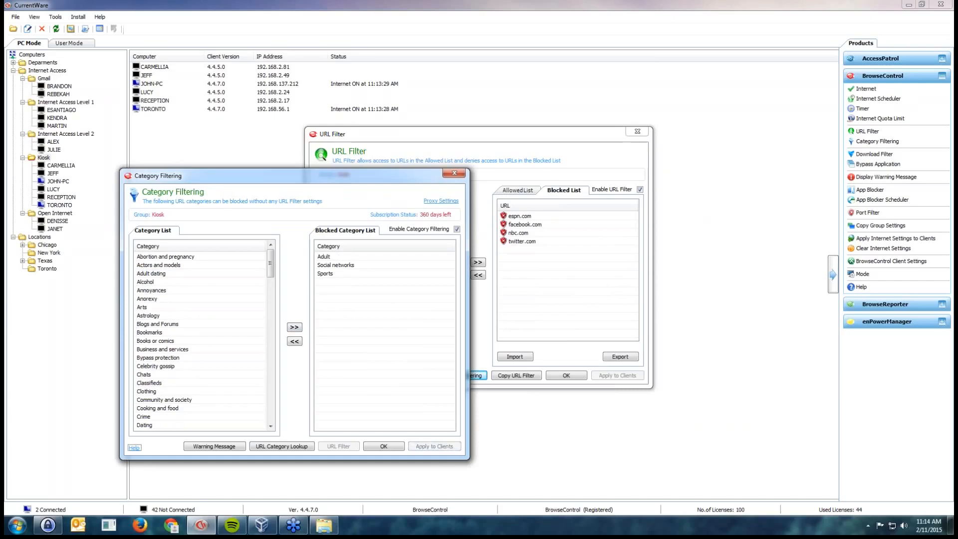
left_click_drag(294, 175, 292, 192)
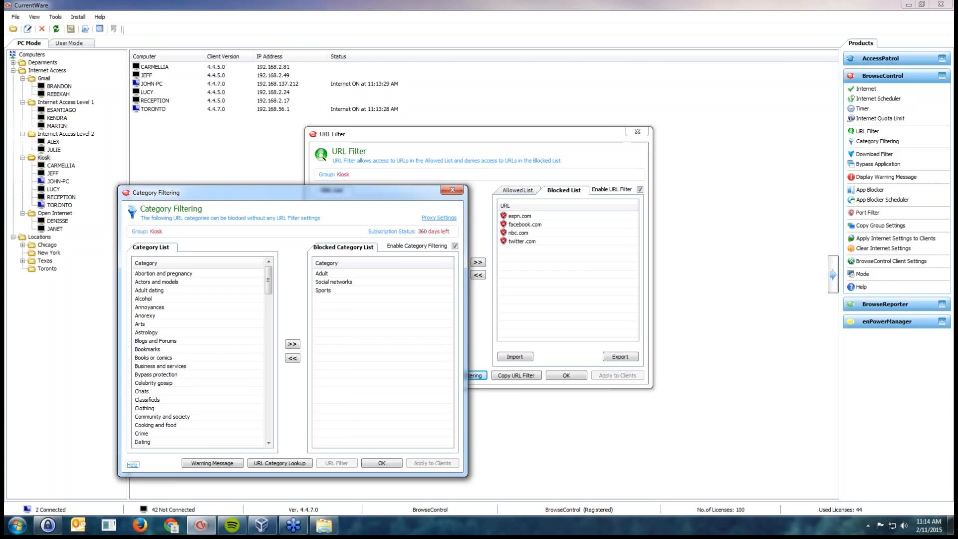
left_click(452, 190)
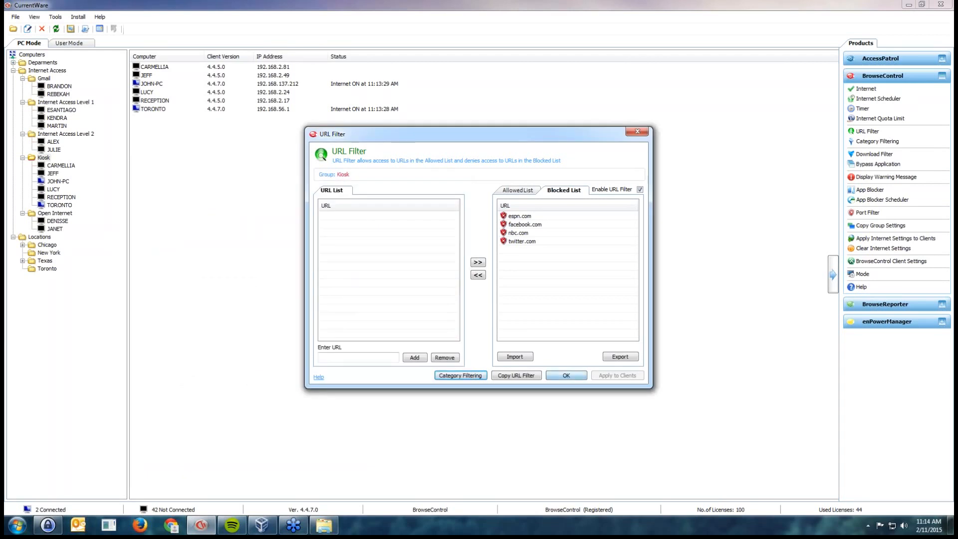
left_click(567, 376)
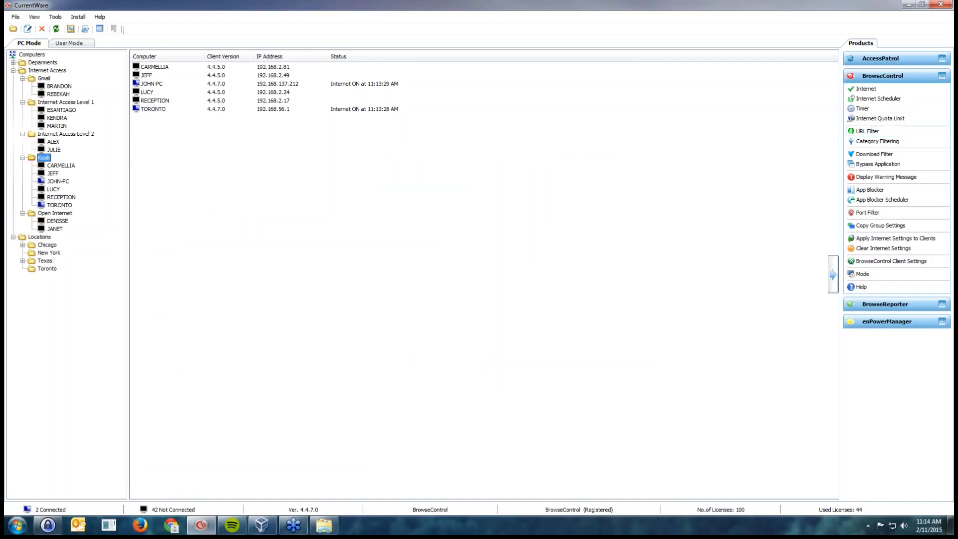
Review the Zipped Files extensions in the Kiosk group's Download Filter and set that category's permission to Always Blocked
left_click(874, 155)
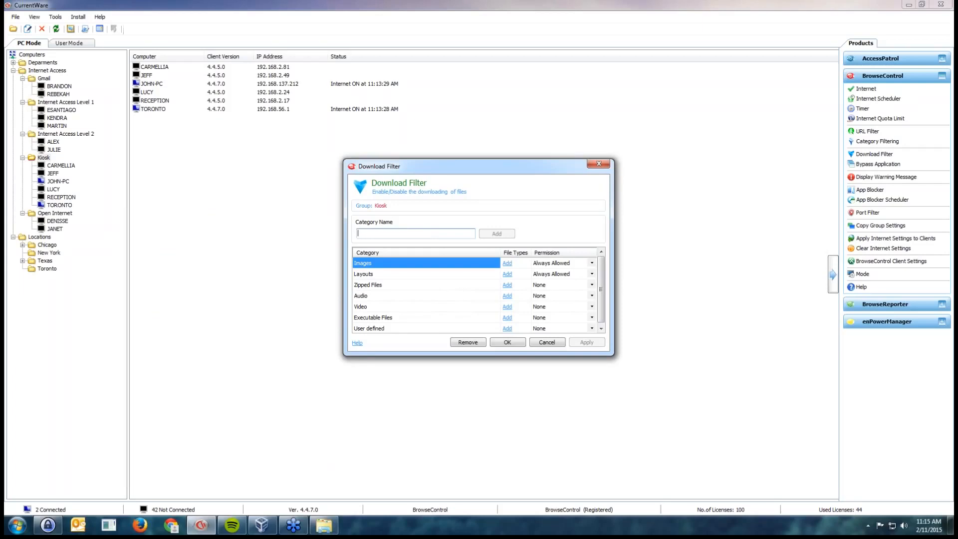
left_click(426, 285)
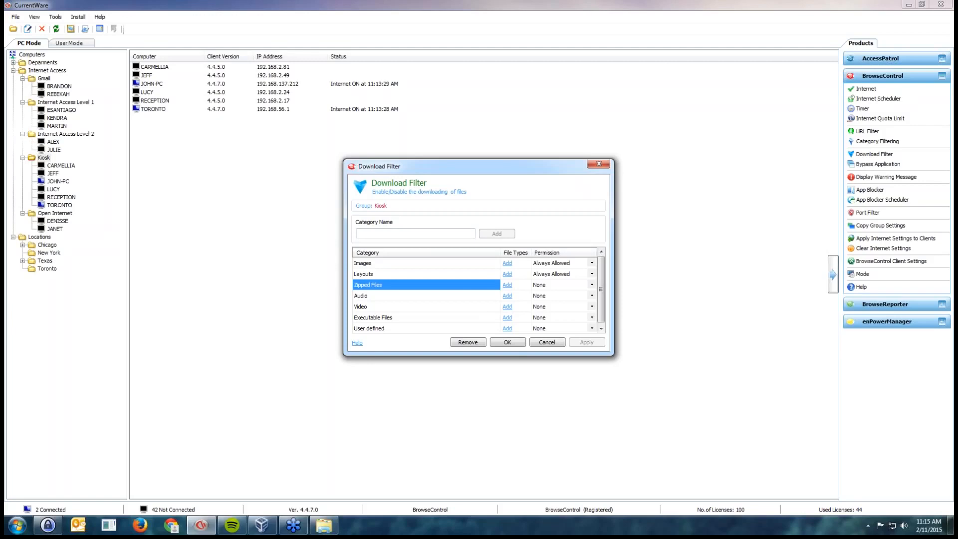
left_click(507, 285)
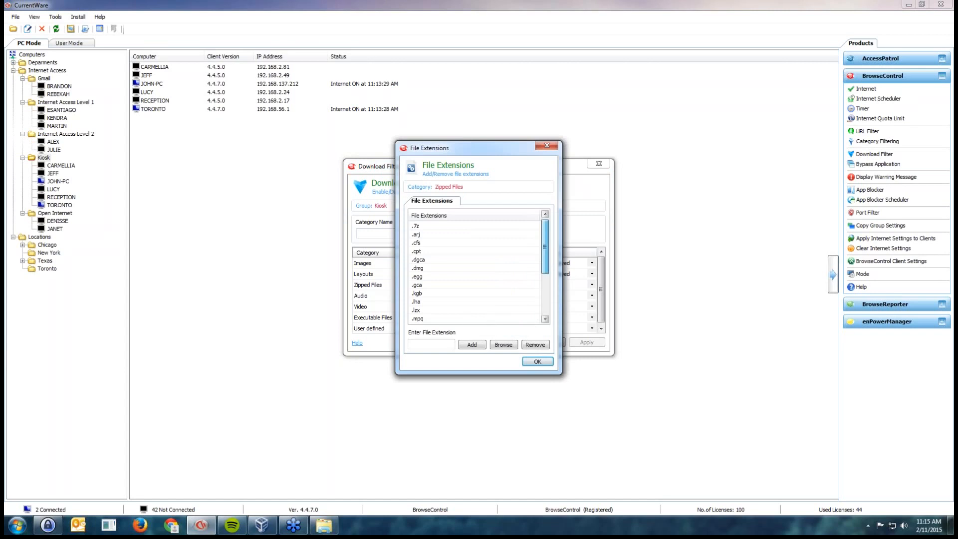
mouse_move(545, 246)
left_mouse_down()
mouse_move(544, 288)
mouse_move(545, 247)
left_mouse_up()
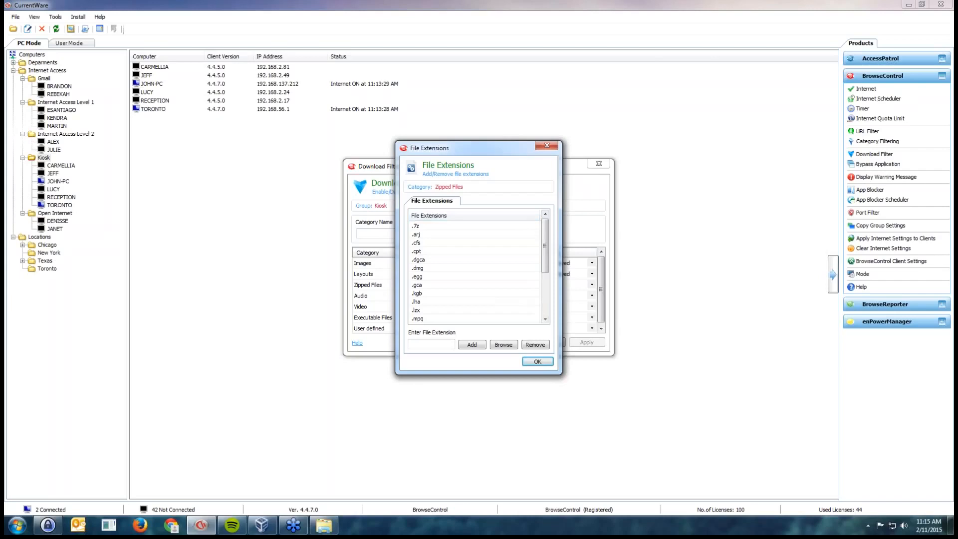
left_click_drag(544, 245, 545, 288)
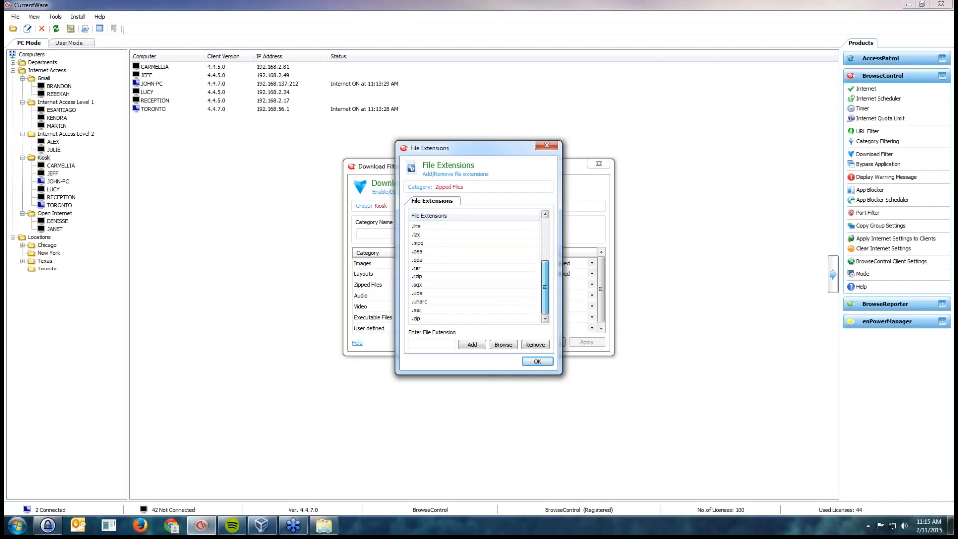
left_click(417, 318)
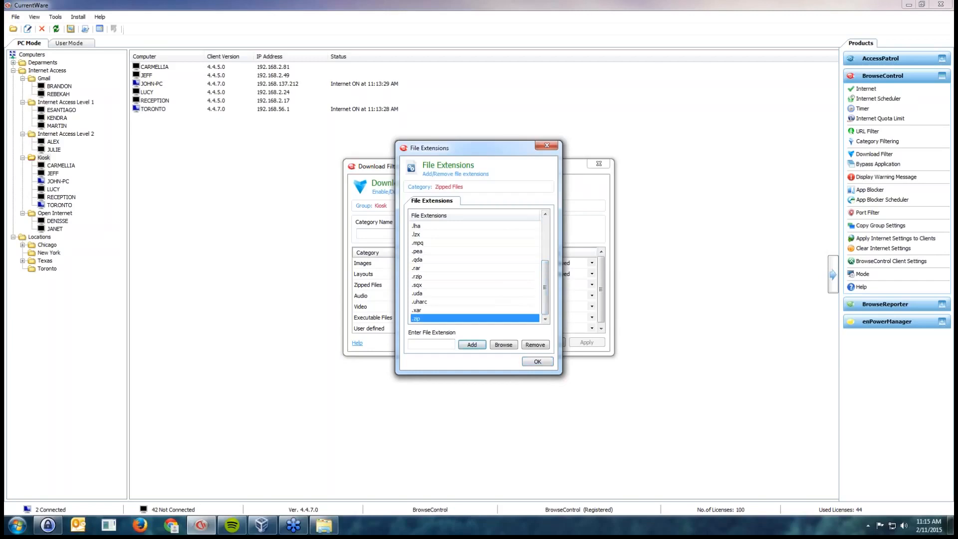
left_click(538, 361)
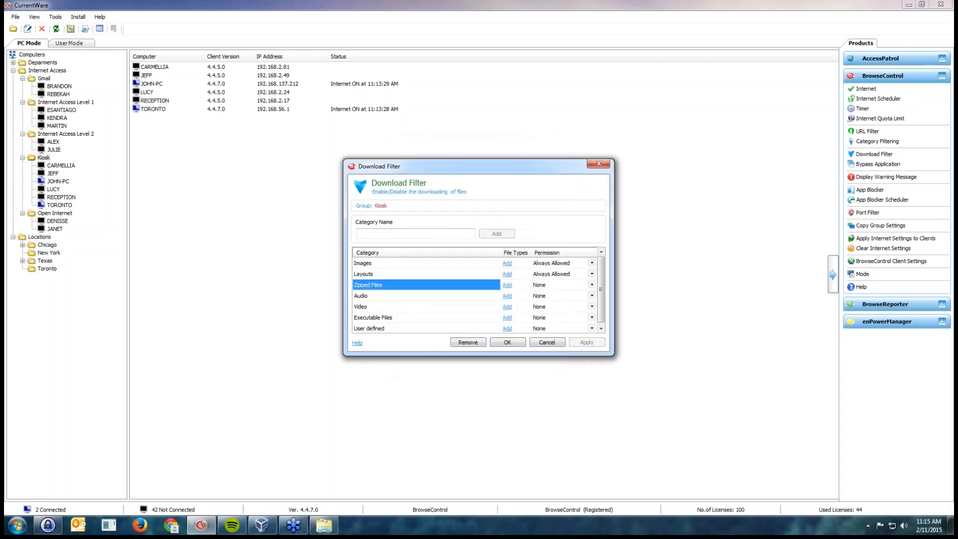
left_click(592, 285)
left_click(592, 285)
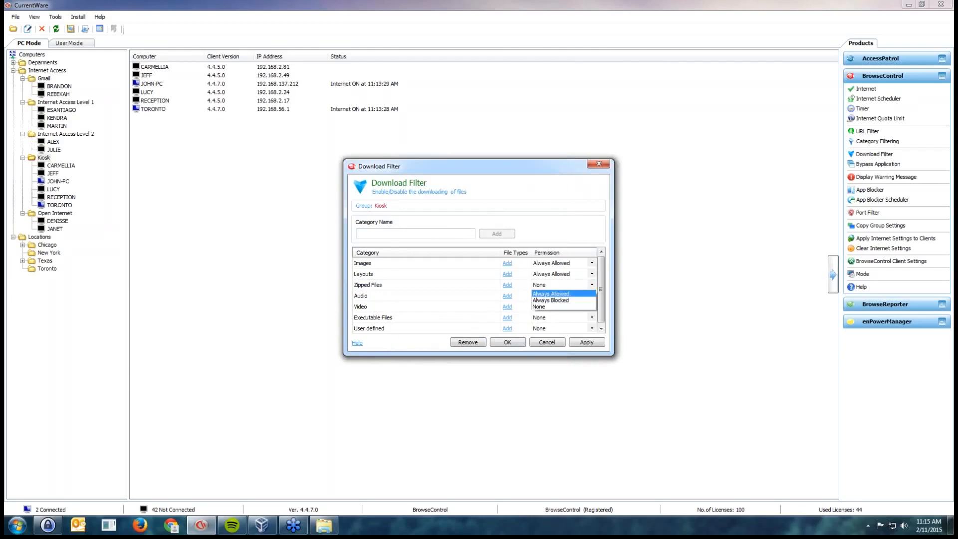
left_click(558, 301)
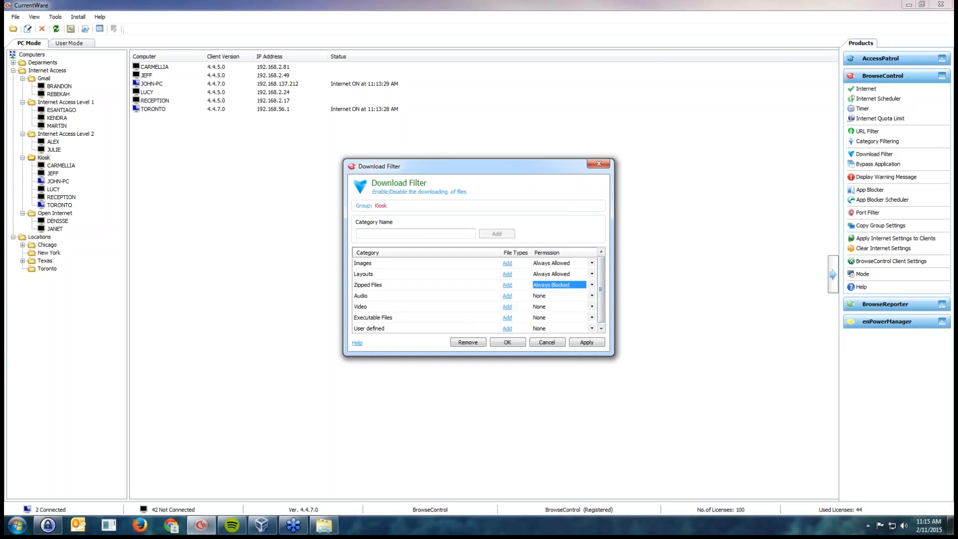
Review the Executable Files extensions, set that category's permission to Always Blocked, and save the Download Filter settings
left_click(399, 317)
left_click(507, 318)
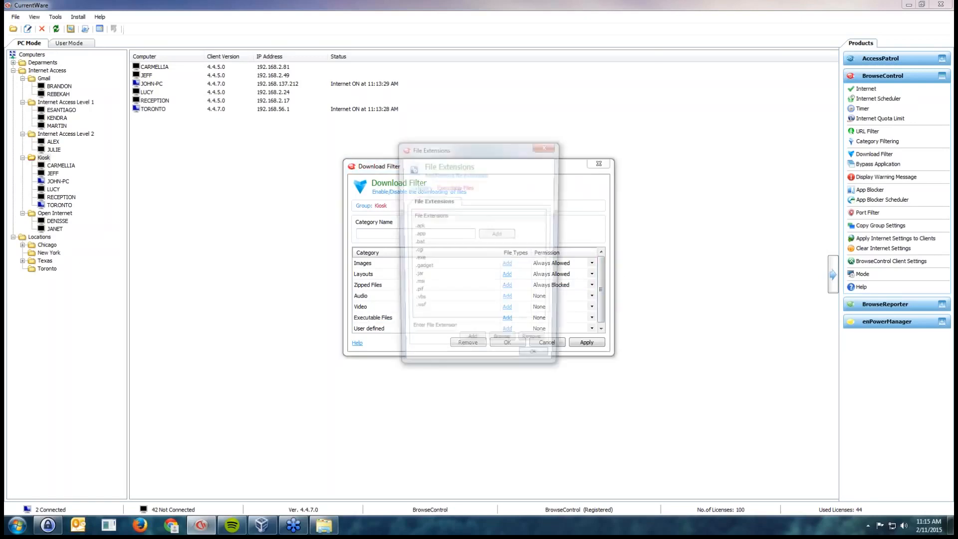
left_click(418, 260)
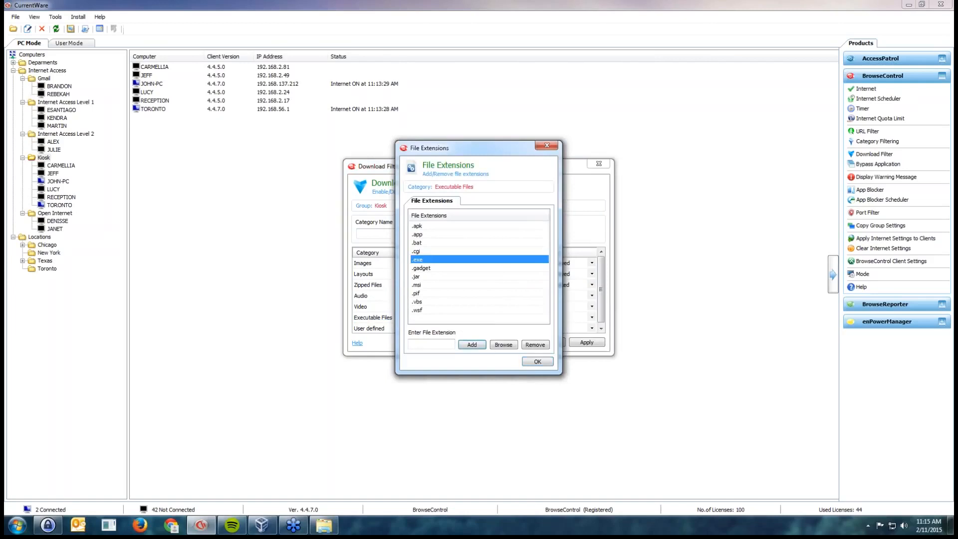
left_click(538, 361)
left_click(592, 317)
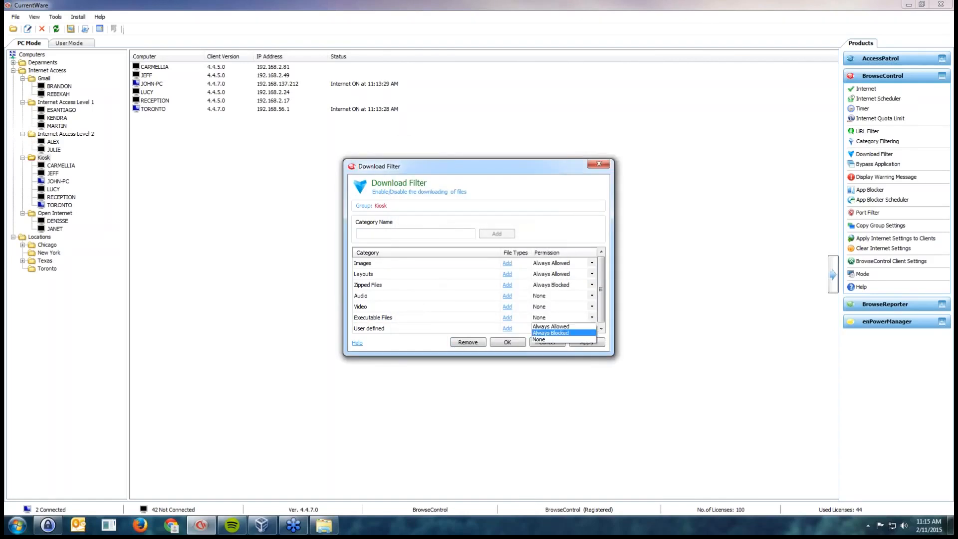
left_click(559, 332)
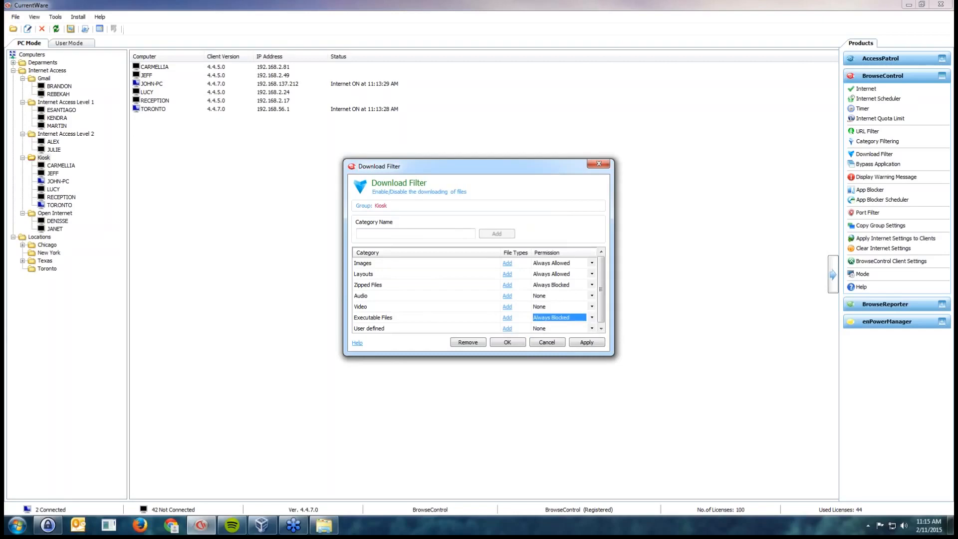
left_click(426, 296)
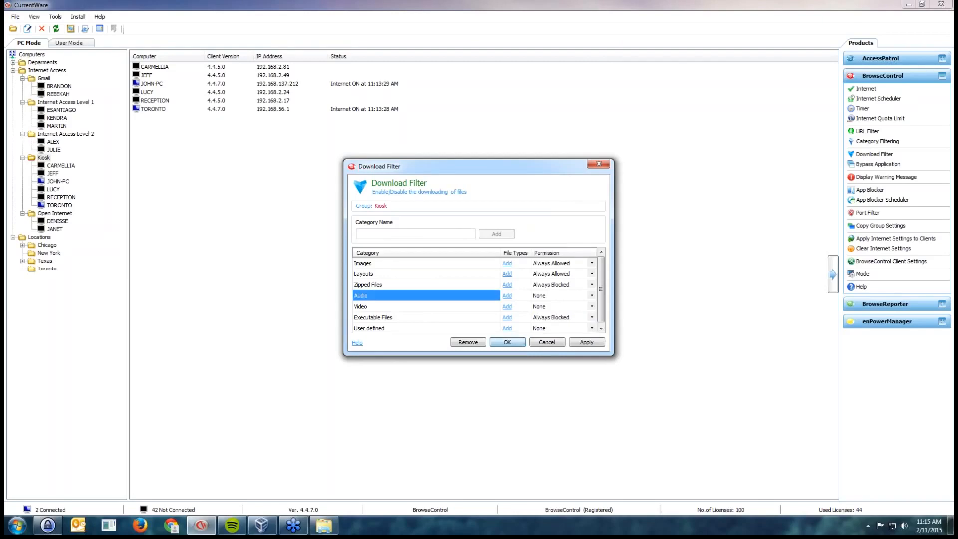
left_click(507, 342)
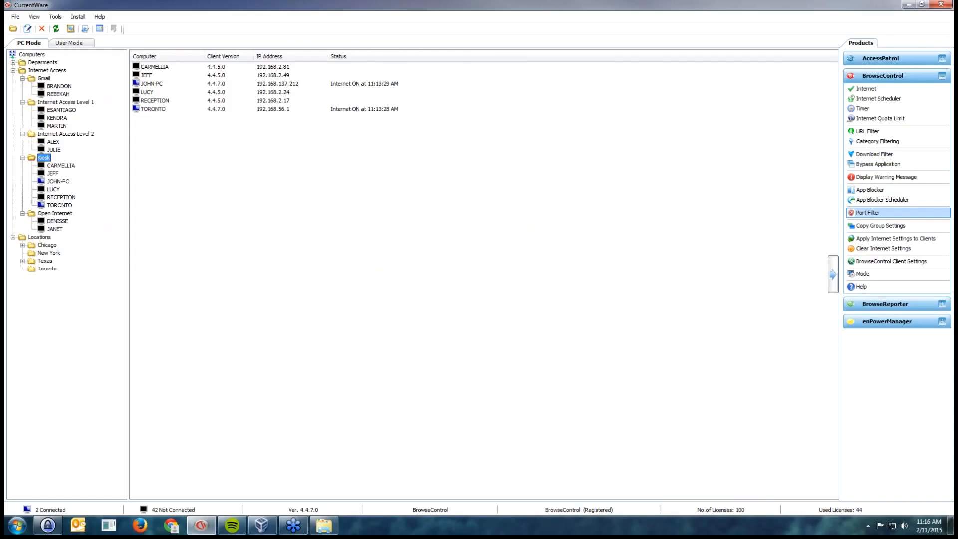
Fill in a Blocked entry for FTP port 21 in the Kiosk group's Port Filter and close the dialog without adding it
left_click(867, 213)
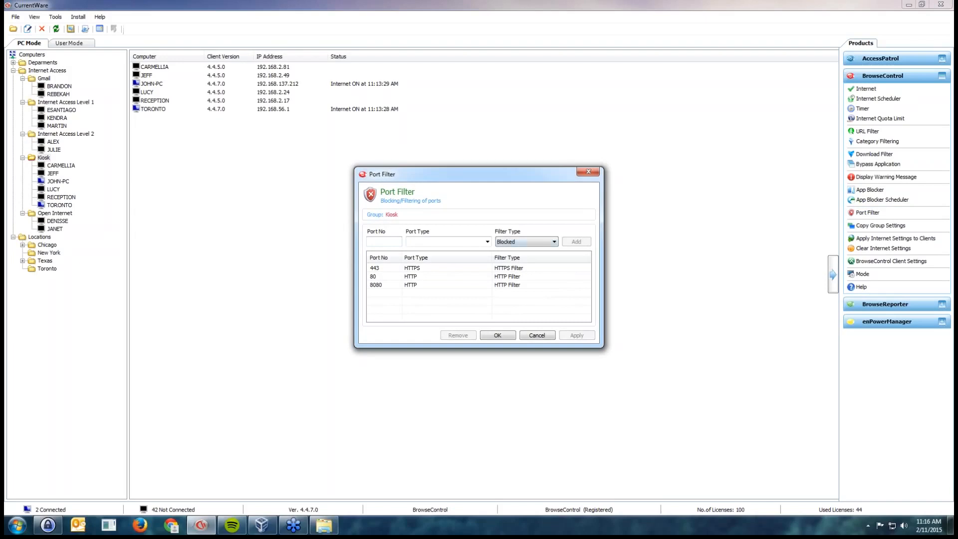
left_click(487, 241)
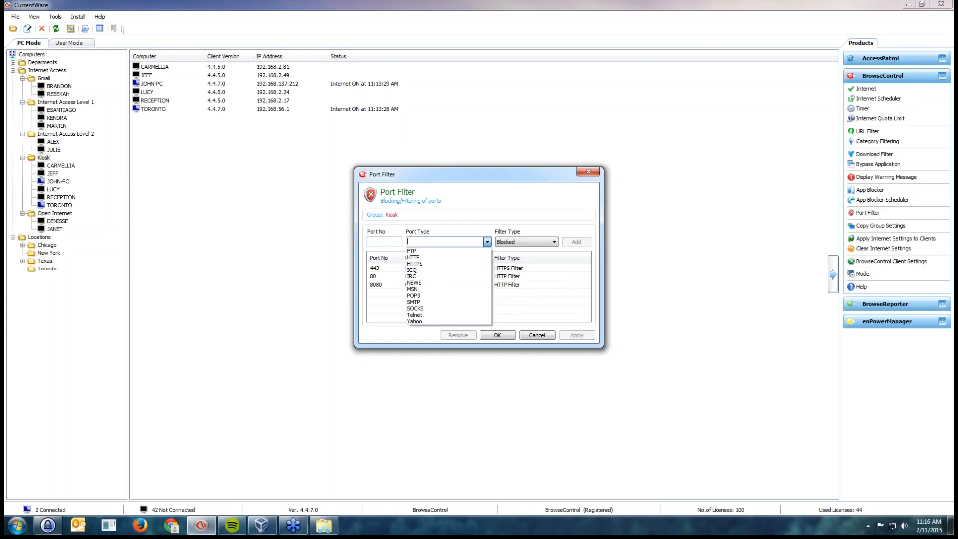
left_click(412, 250)
left_click(384, 242)
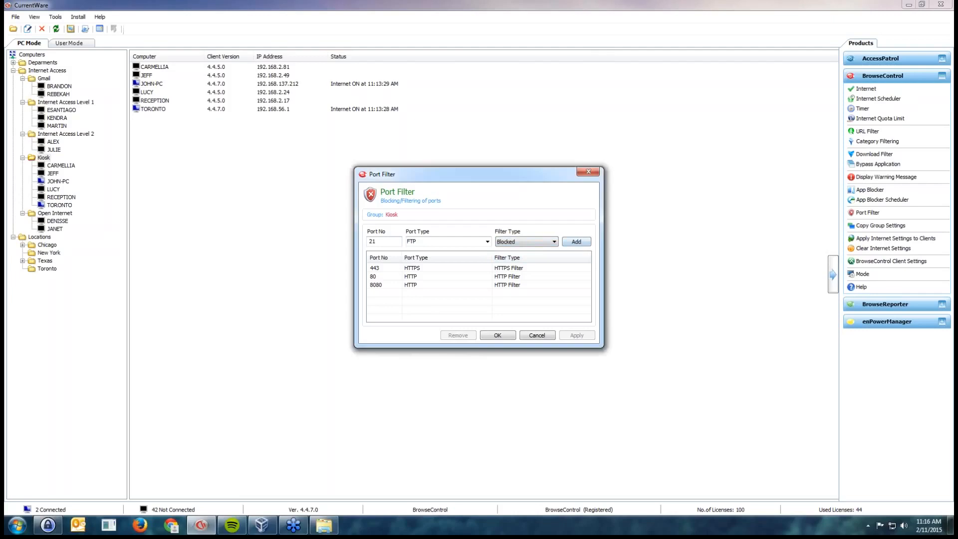
left_click(588, 171)
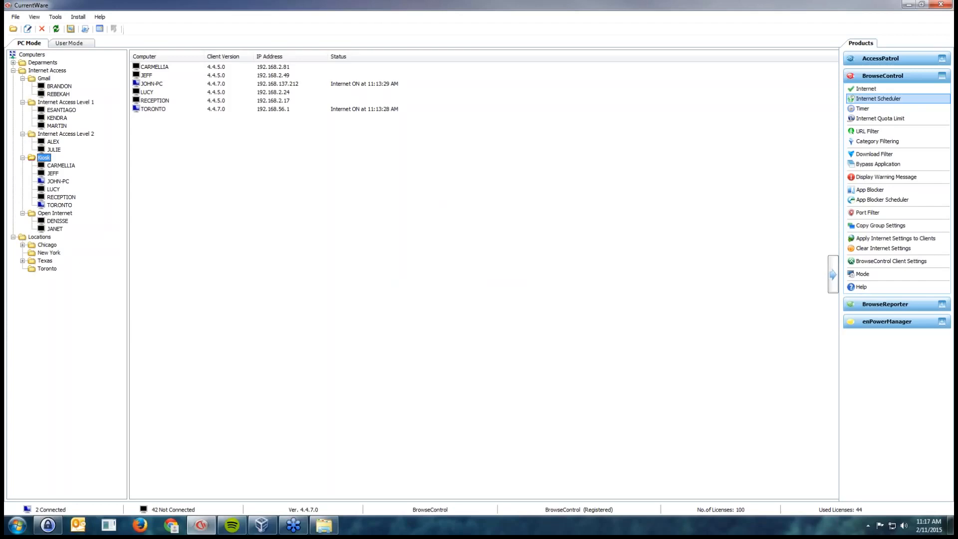
Open the Internet Scheduler for the New York group and add a daily Internet ON schedule from 12:01 PM to 12:59 PM
left_click(879, 98)
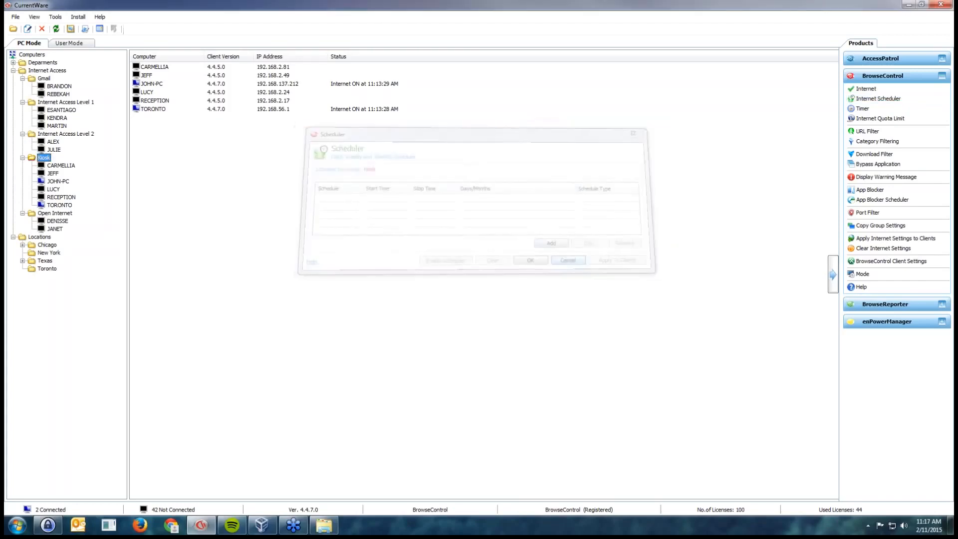
left_click(878, 99)
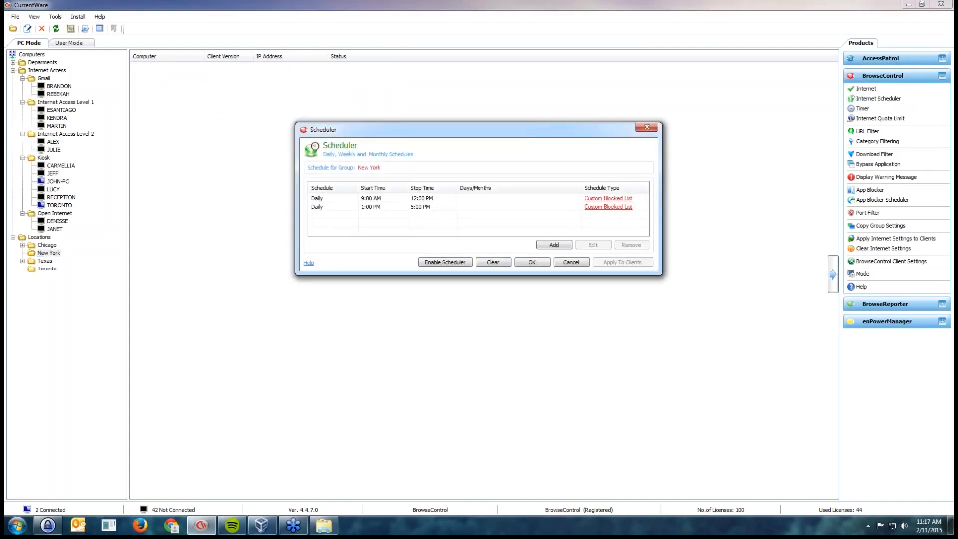
left_click(371, 198)
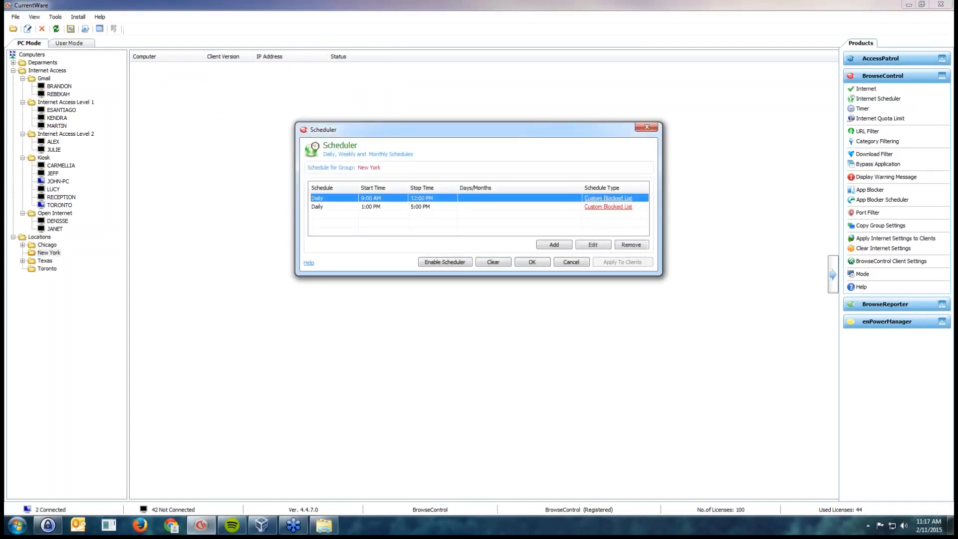
left_click(371, 223)
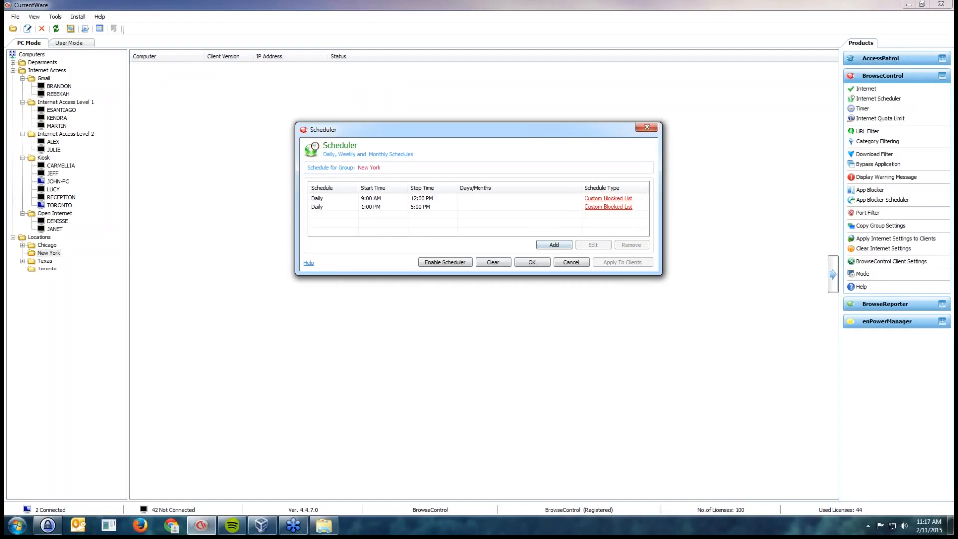
left_click(553, 245)
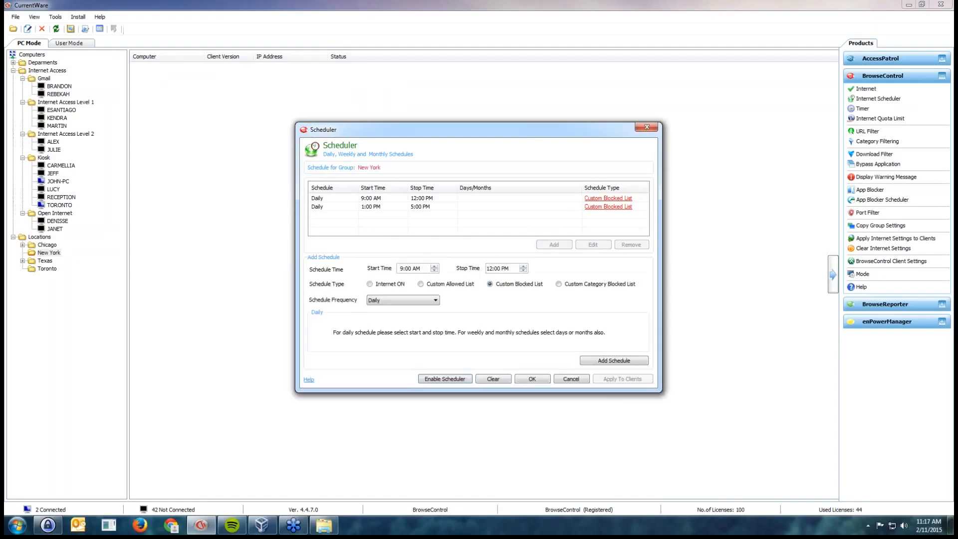
left_click(401, 268)
type("12")
key("Tab")
key("Right")
left_click(369, 284)
left_click(614, 360)
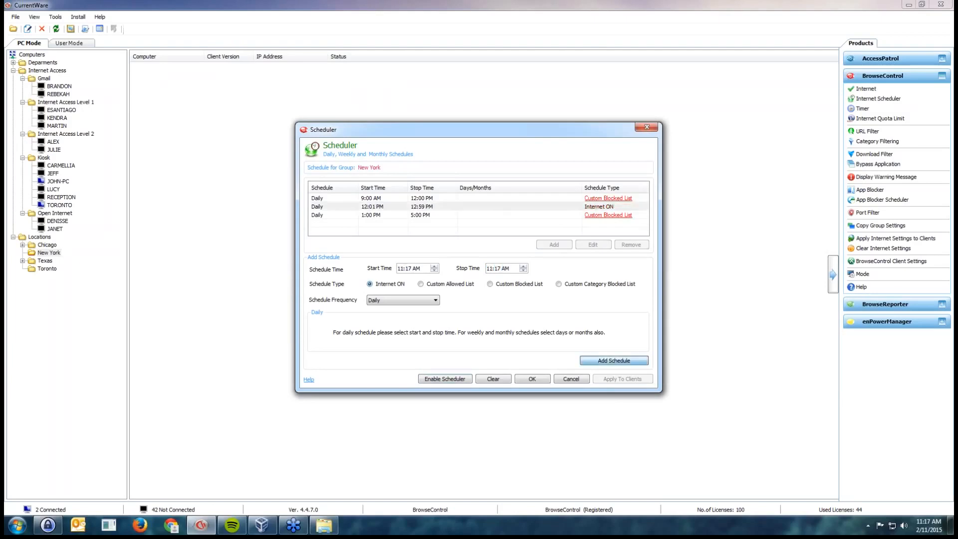
Review the New York group's Internet ON schedule and its daily 1:00 PM to 5:00 PM Custom Blocked List schedule
left_click(519, 227)
left_click(519, 206)
left_click(518, 227)
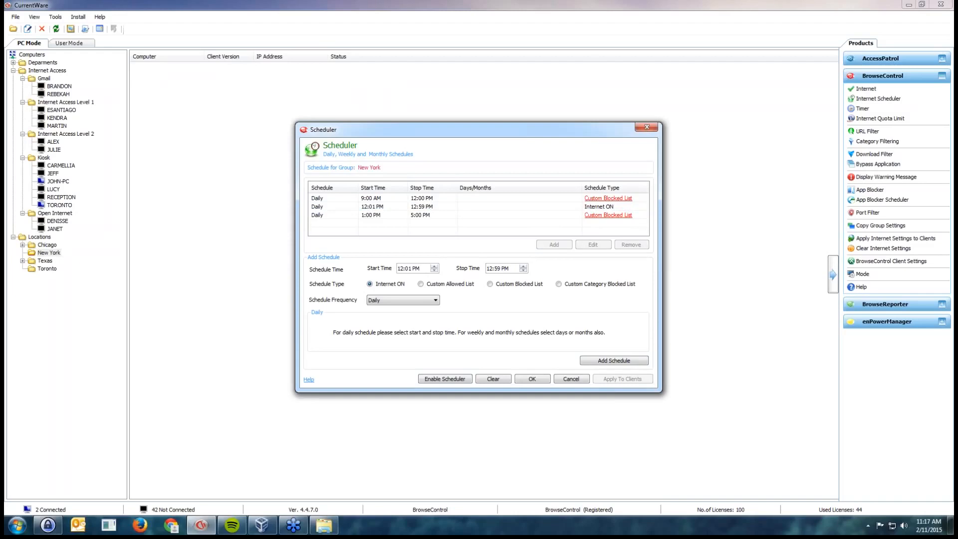
left_click(519, 215)
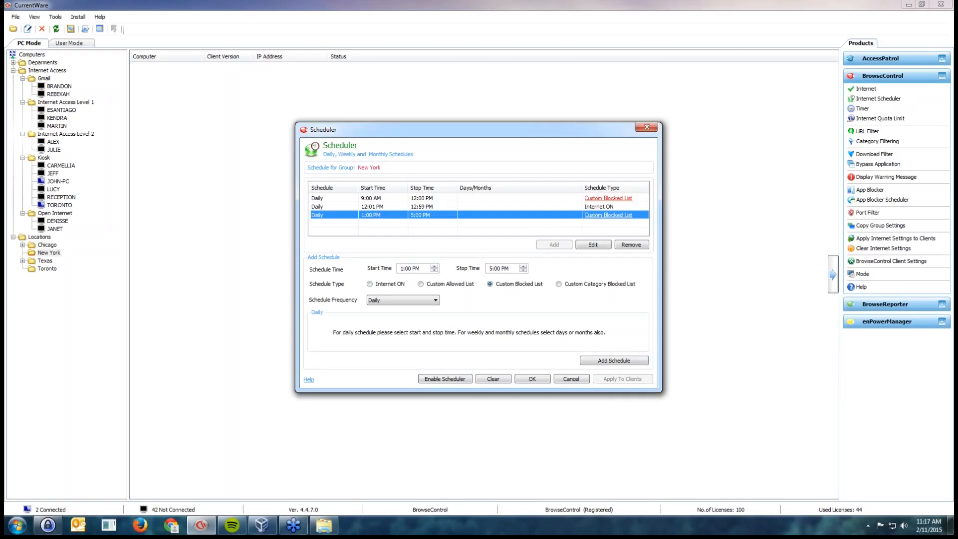
Save the New York group's schedules, open its App Blocker, and check the running Spotify application beside it
left_click(532, 379)
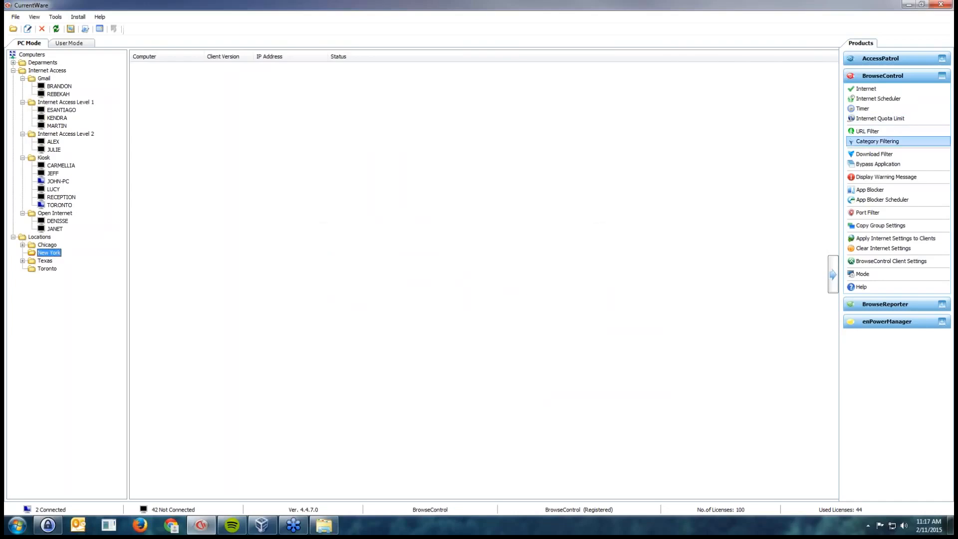
left_click(869, 190)
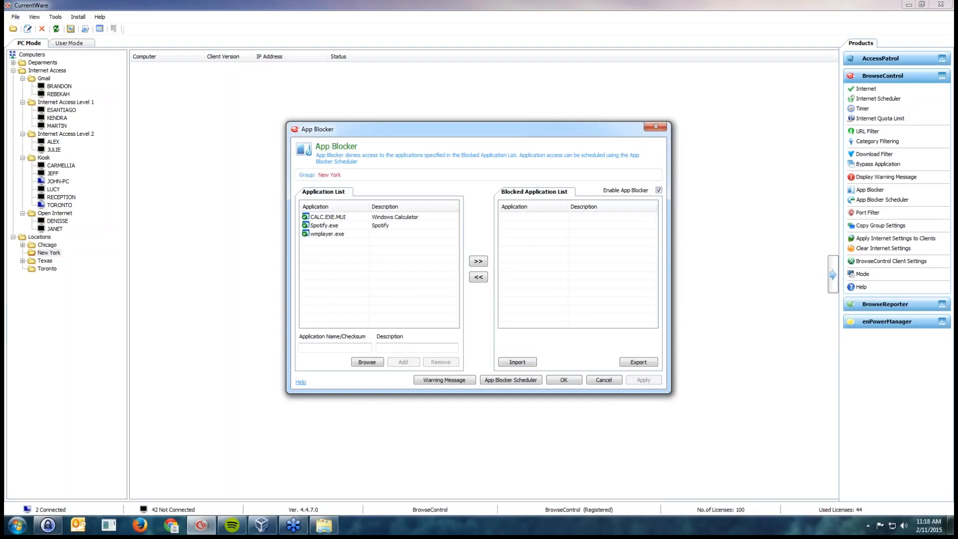
left_click_drag(957, 45, 563, 76)
left_click_drag(314, 129, 126, 125)
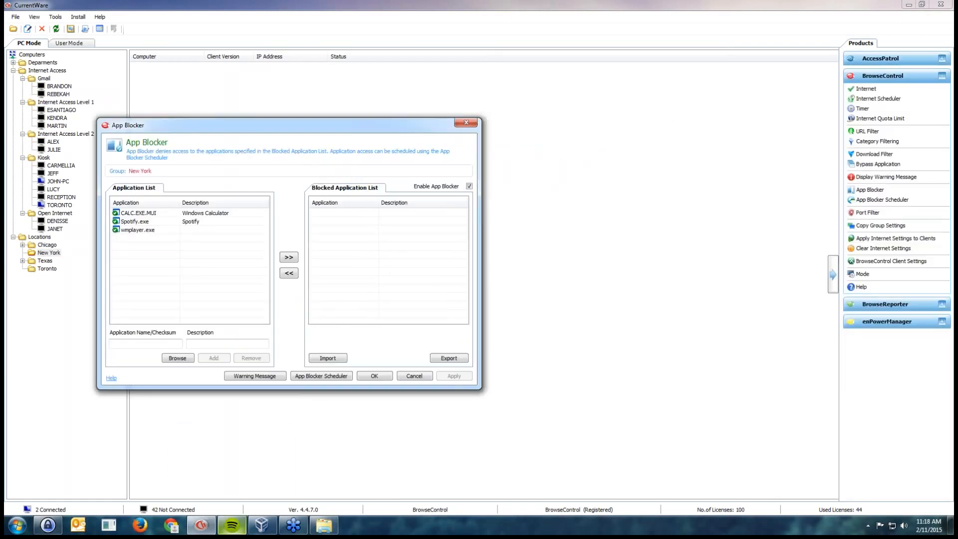
left_click(232, 469)
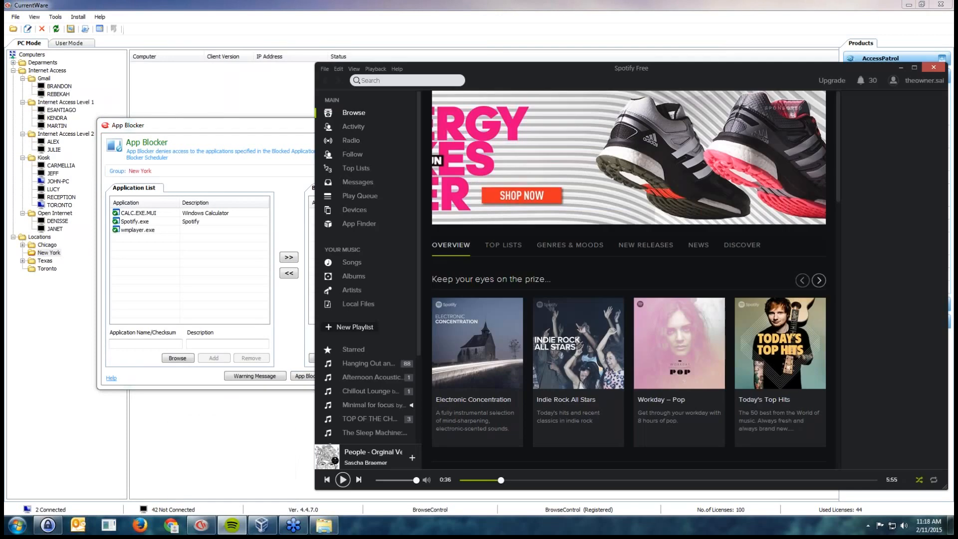
left_click(241, 214)
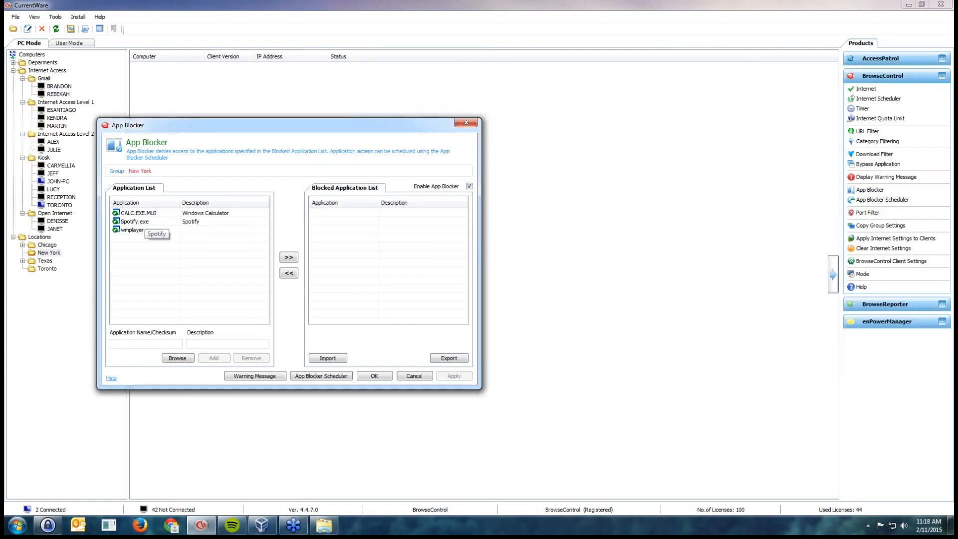
Add Spotify.exe to the New York group's Blocked Application List, apply the change, and close the App Blocker
double_click(144, 221)
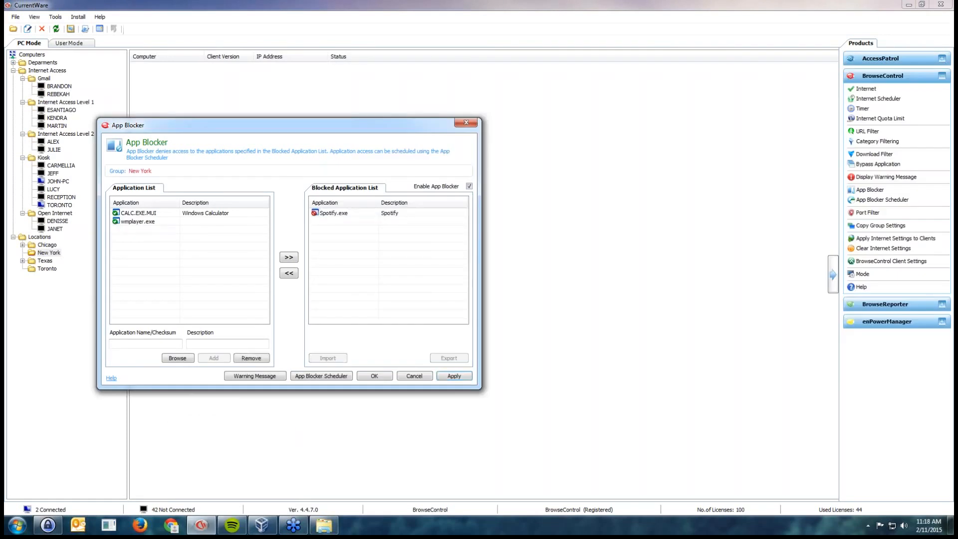
left_click(454, 376)
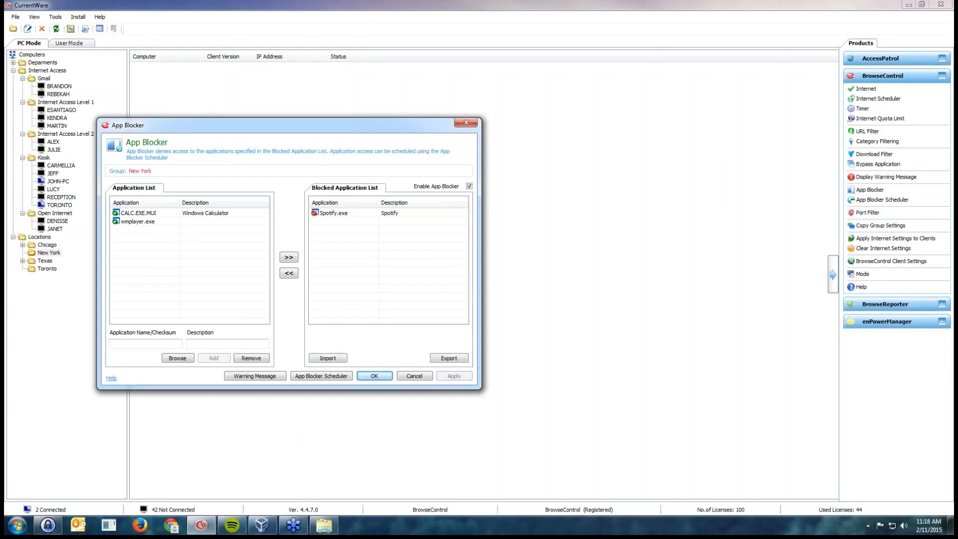
left_click(414, 376)
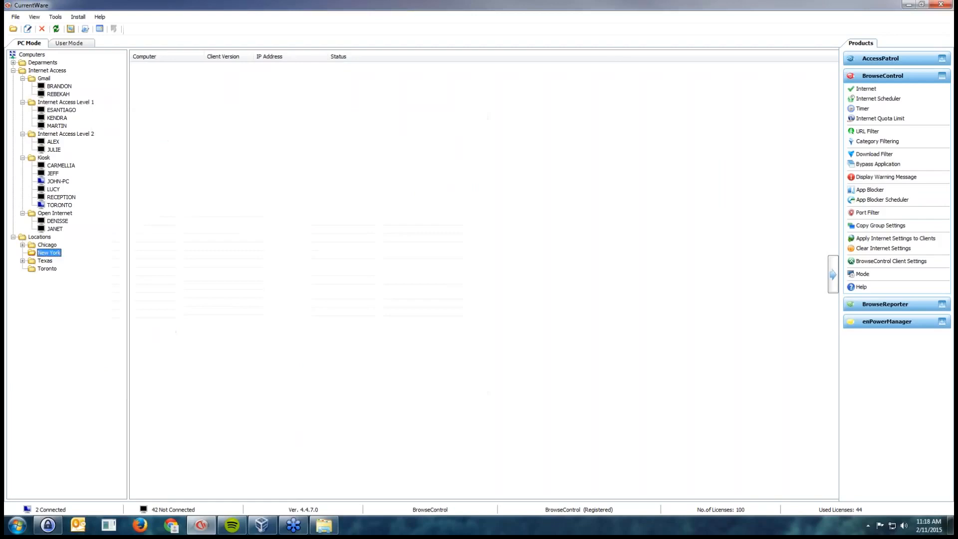
Open the App Blocker for the Kiosk group, move Spotify.exe to the Blocked Application List, and apply it
left_click(44, 157)
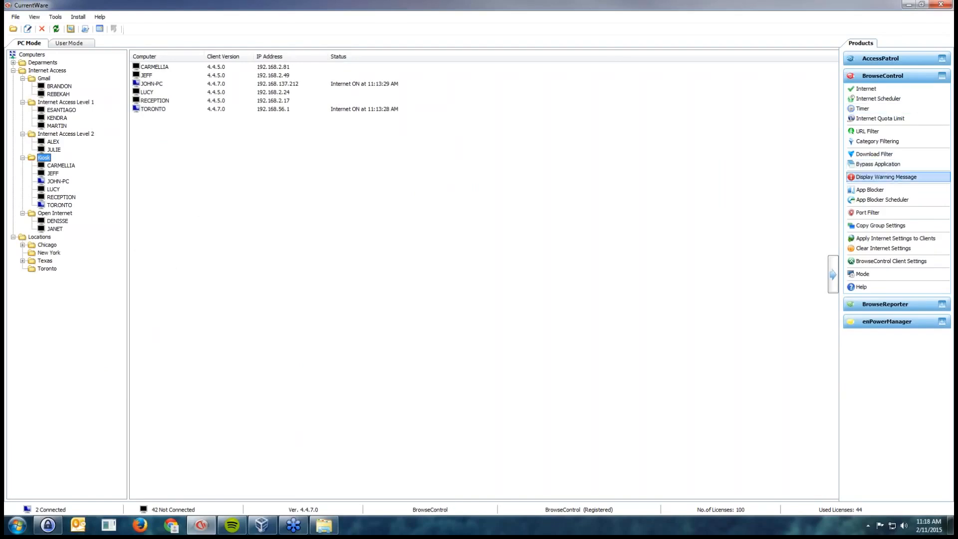
left_click(871, 190)
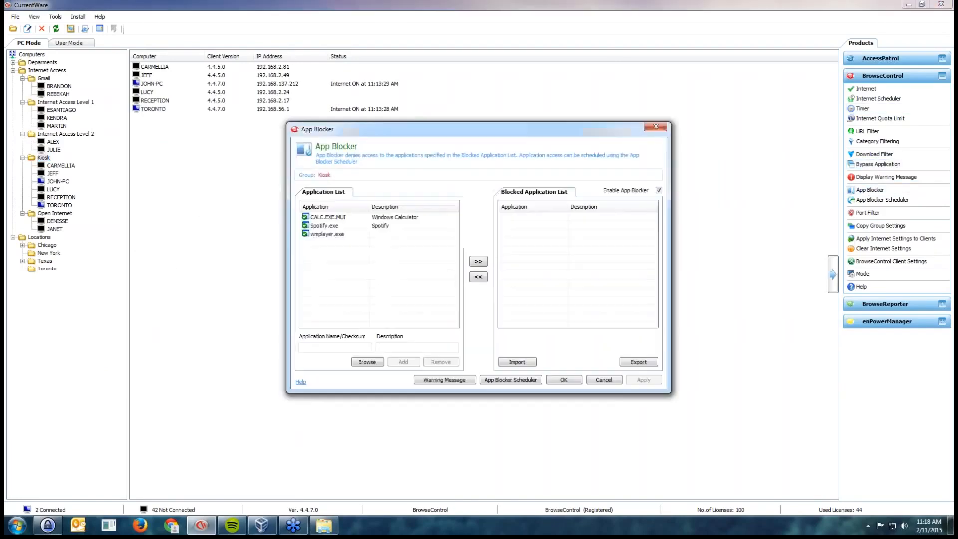
left_click(329, 226)
left_click(478, 261)
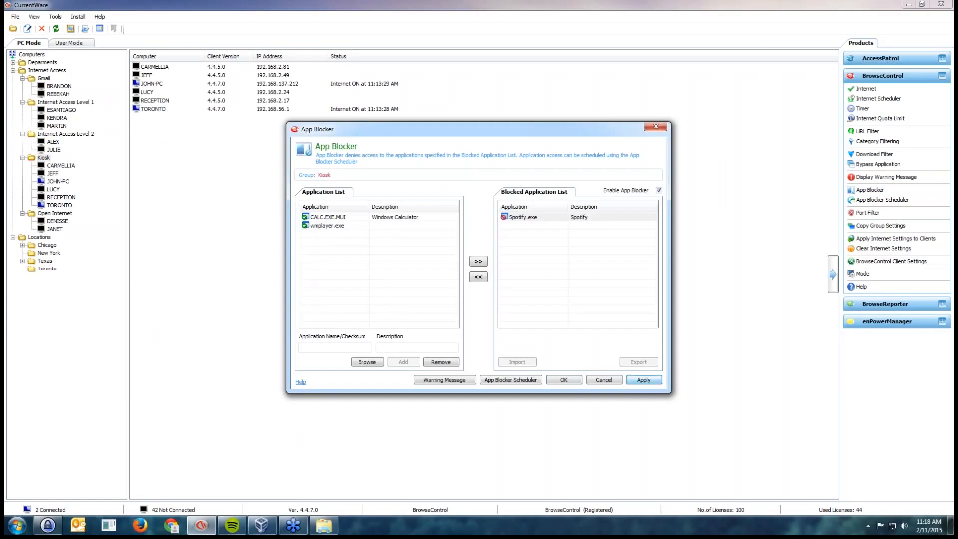
left_click(643, 379)
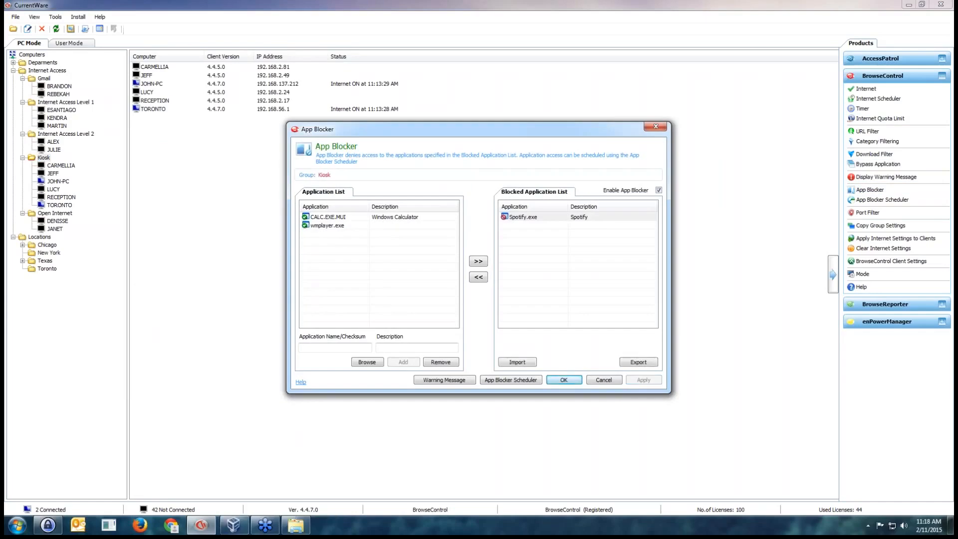
left_click(534, 240)
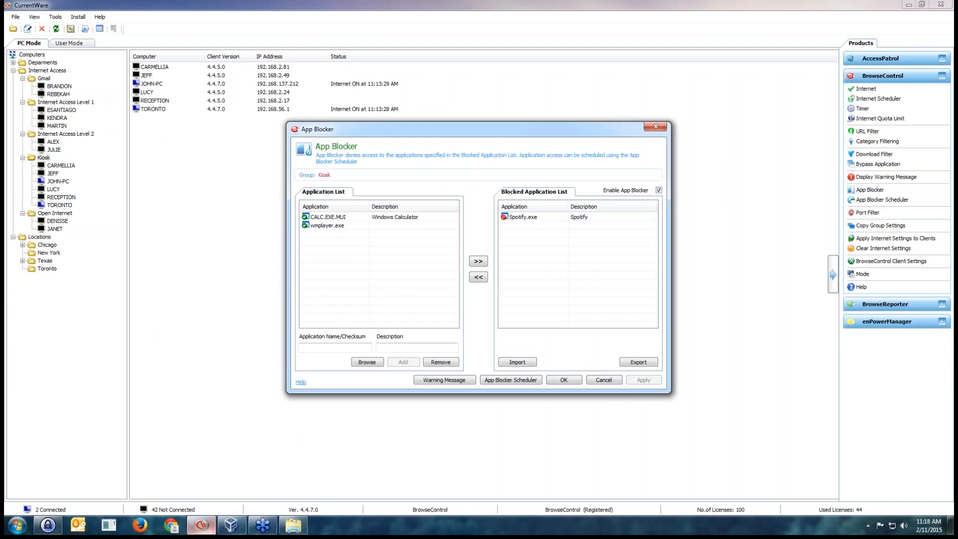
Test the Kiosk group's application block by searching programs for "spo" and launching Spotify, and dismiss the notice
mouse_move(201, 525)
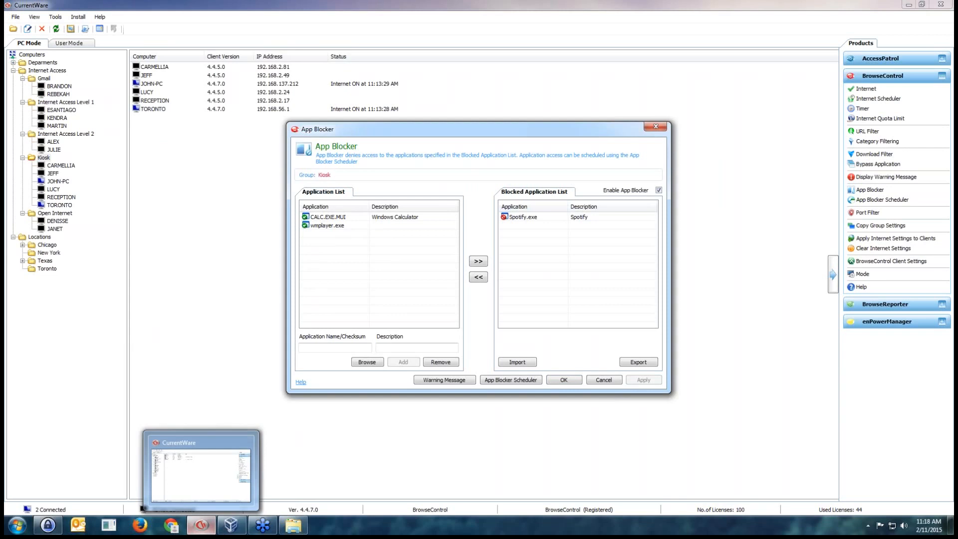
key("super")
type("spo")
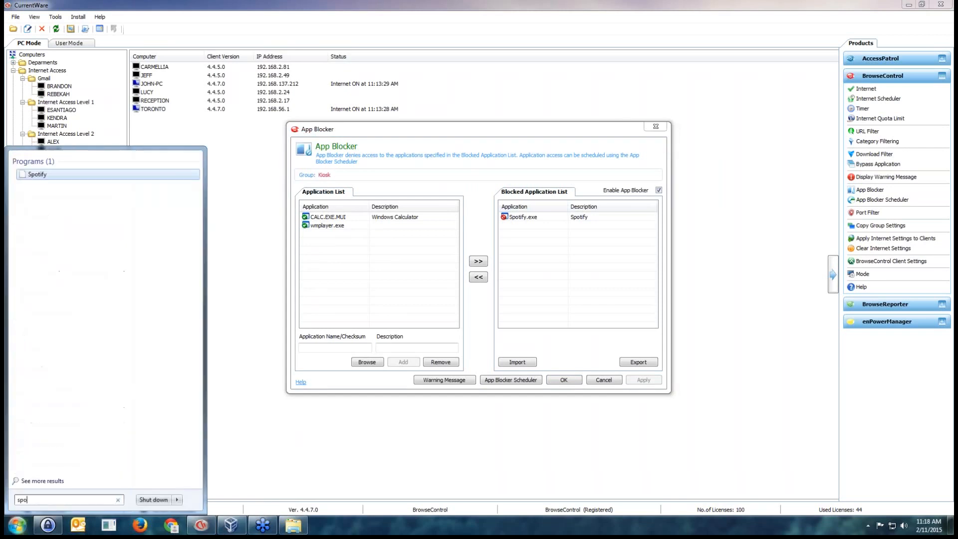
key("Return")
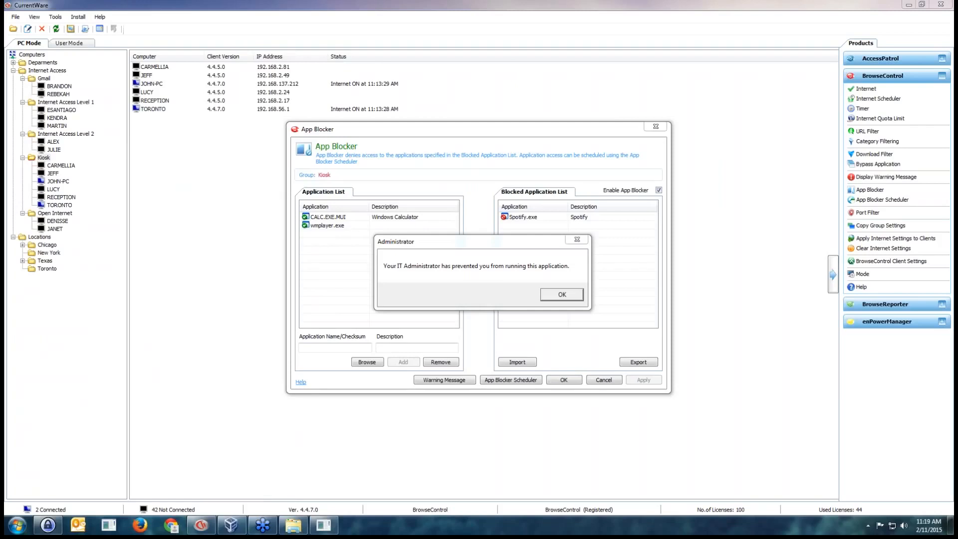
key("Return")
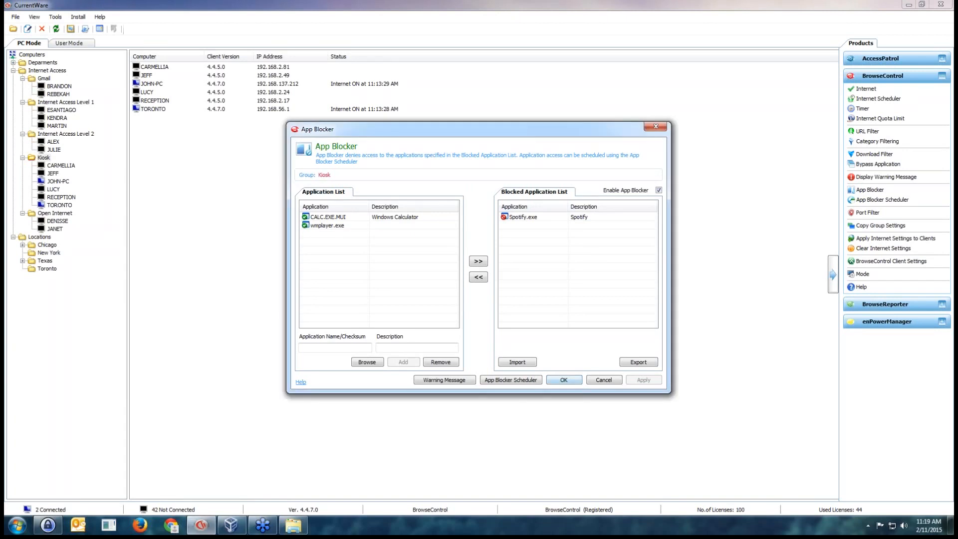
Close the App Blocker and review the BrowseControl Client Settings used when the CurrentWare Server is unavailable, accepting them as they are
left_click(655, 127)
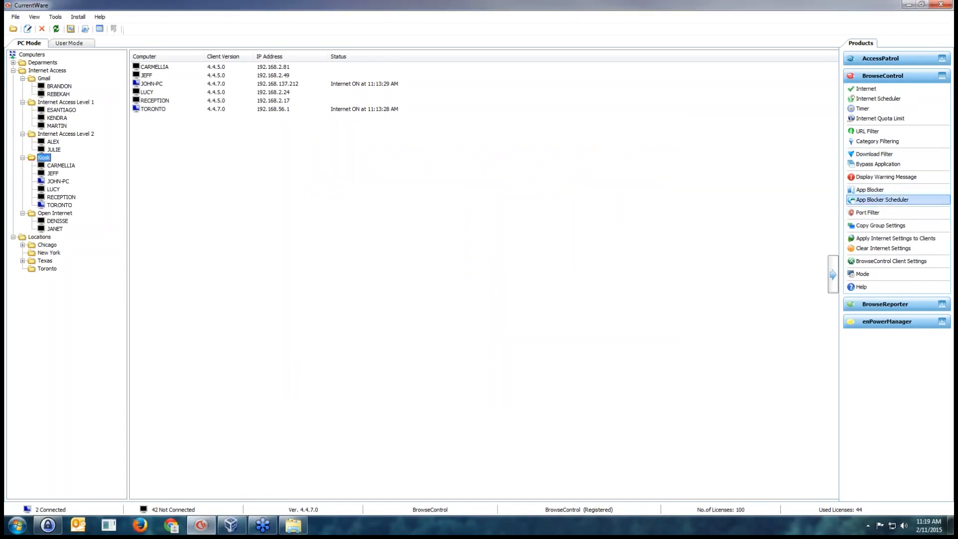
left_click(891, 261)
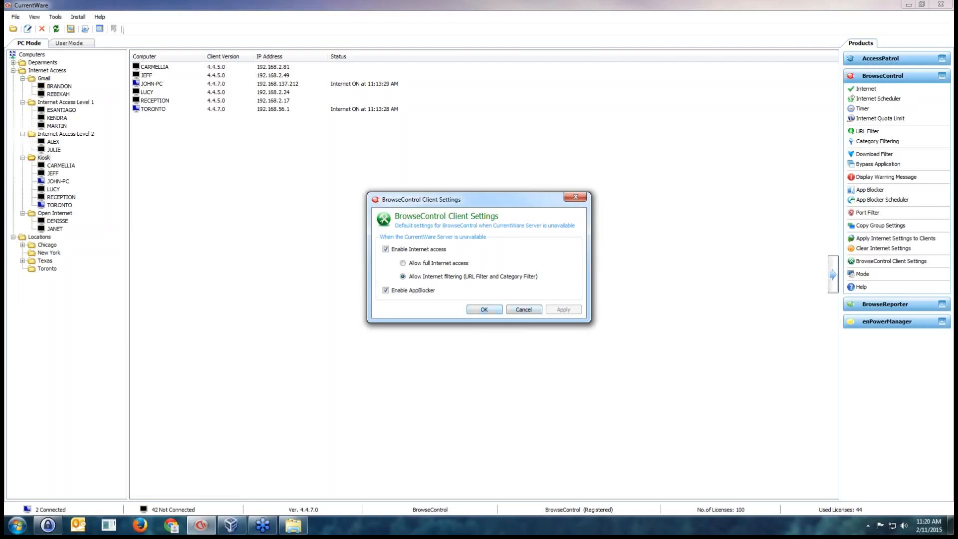
left_click(484, 309)
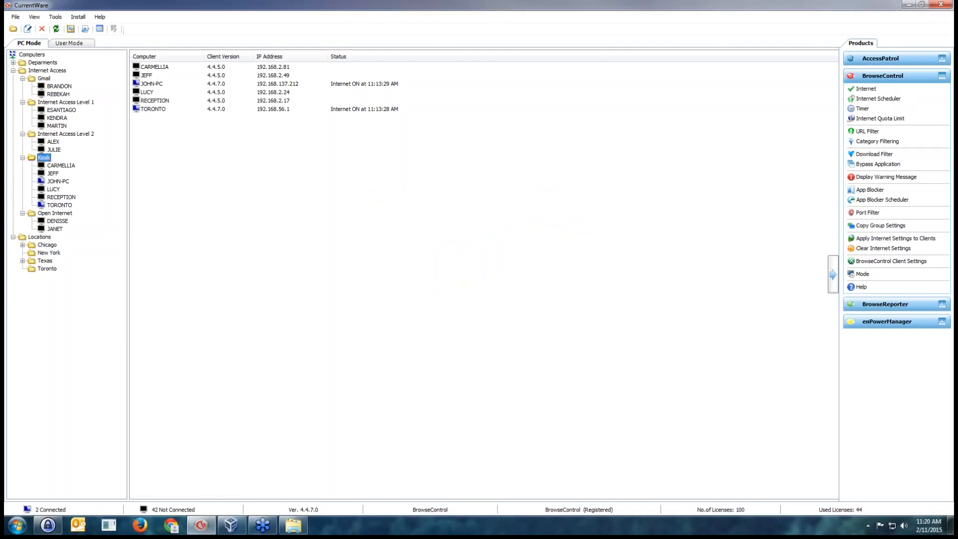
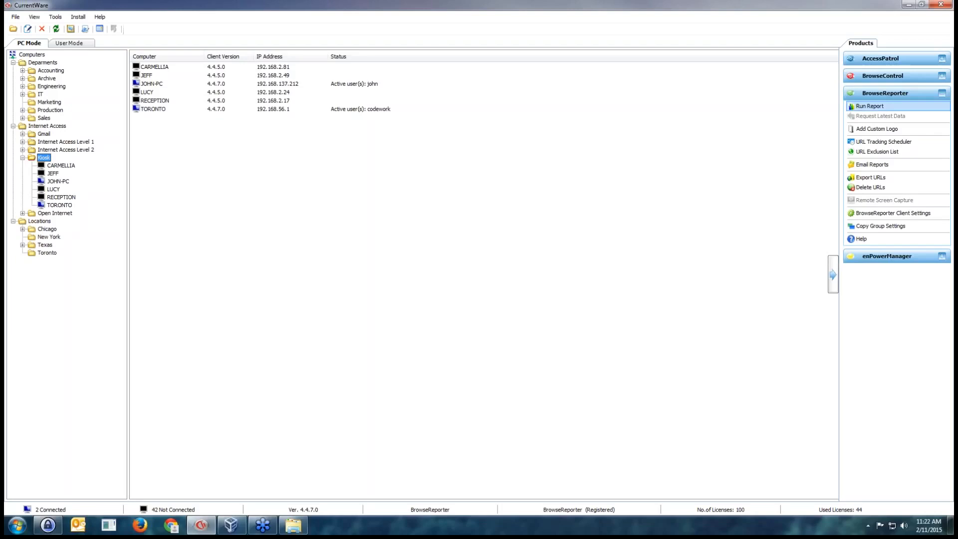
Open the BrowseReporter report options for the Kiosk group, review the available report types, and choose Sites Visited
left_click(869, 106)
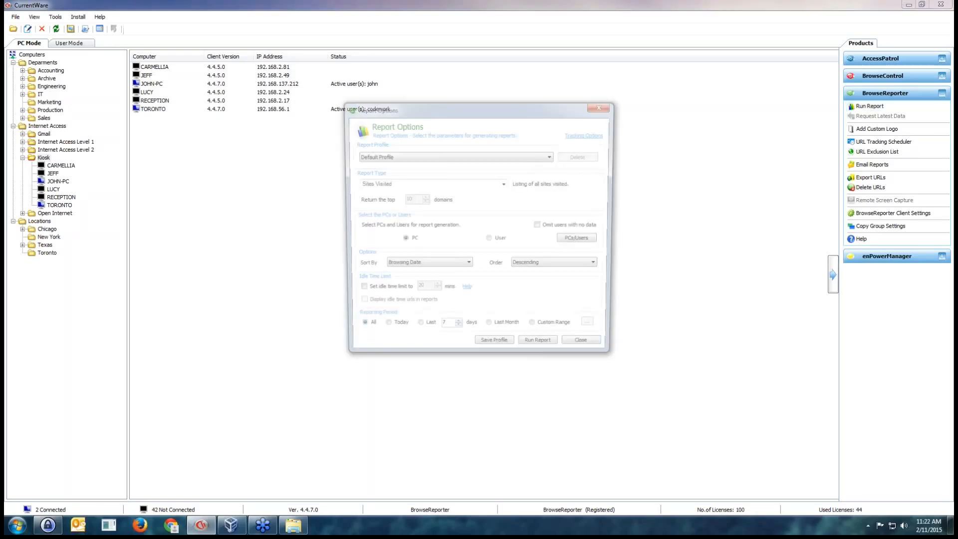
left_click_drag(563, 108, 576, 154)
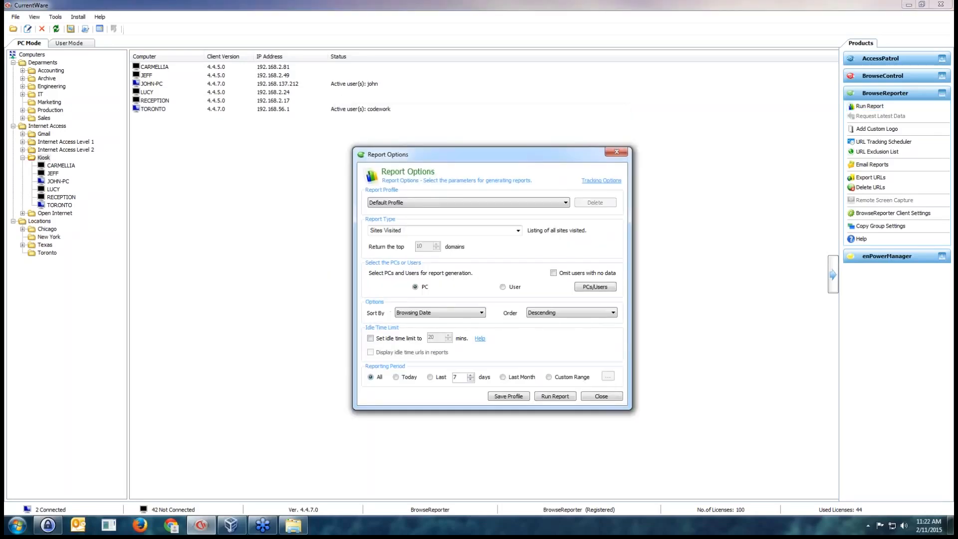
left_click(518, 231)
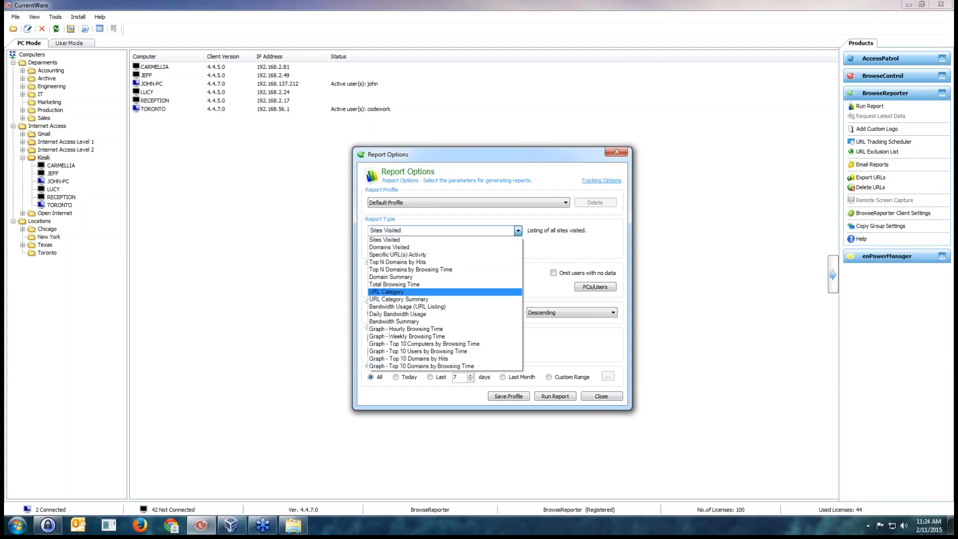
left_click(441, 240)
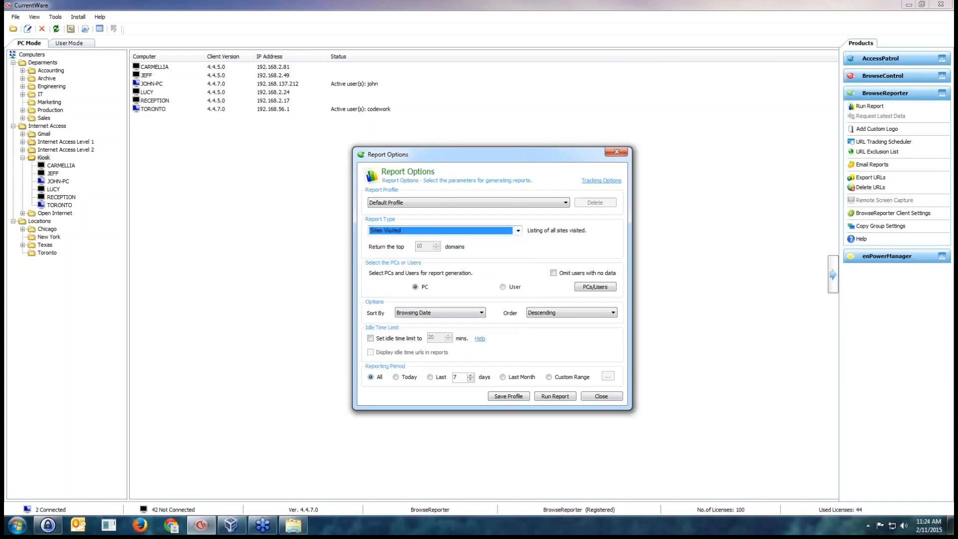
Switch to Windows Photo Viewer, examine the sample Sites Visited report, and maximize the viewer window
key("alt+Tab")
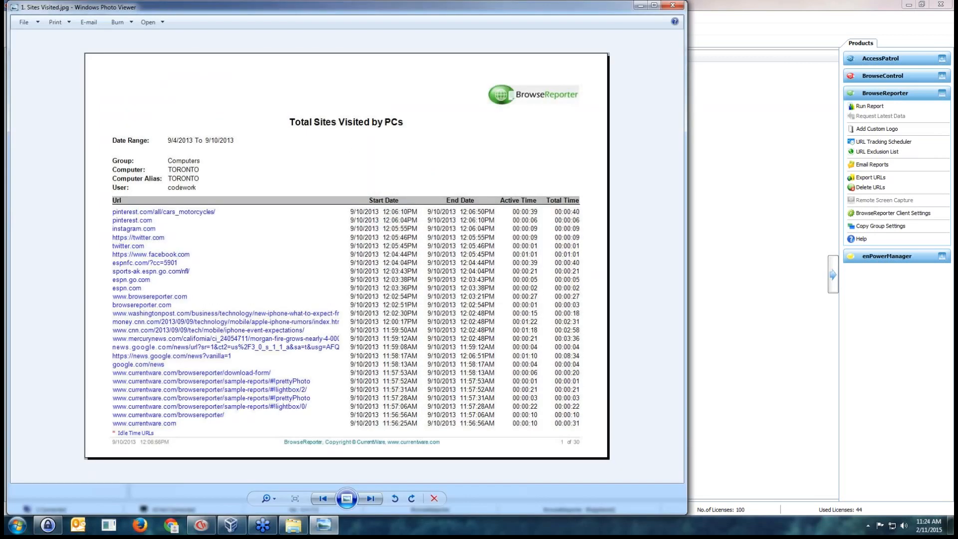
left_click_drag(320, 7, 435, 13)
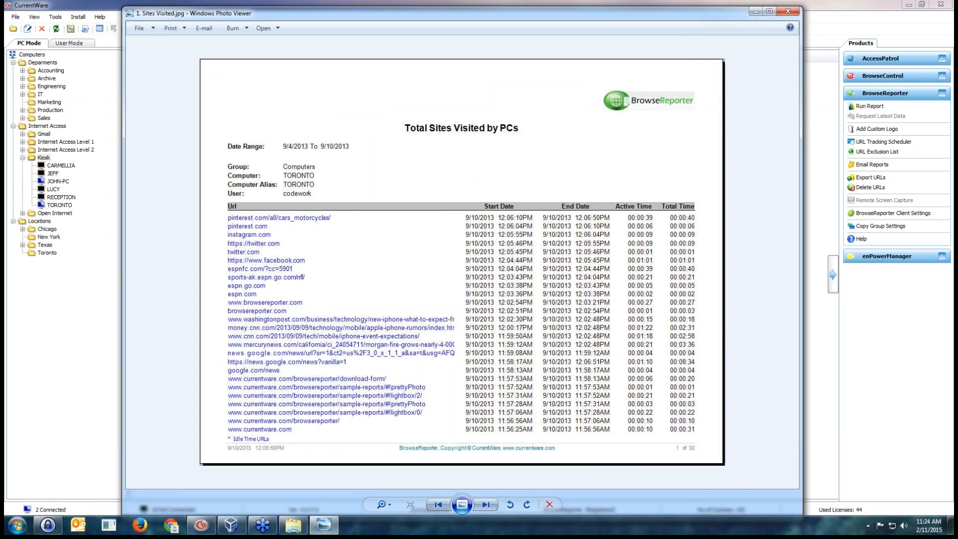
key("super+Up")
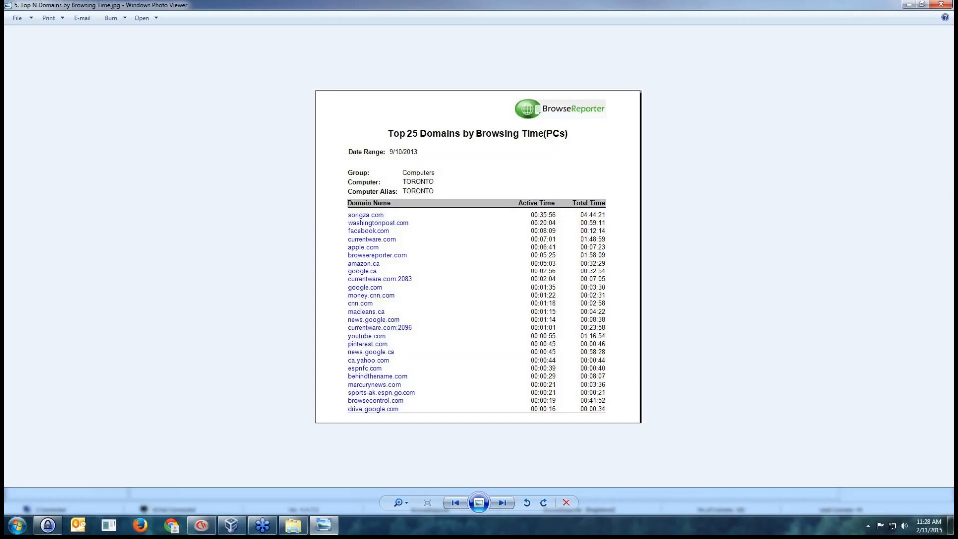
Examine the sample reports from Top N Domains by Browsing Time through Total Browsing Time, URL Category and bandwidth to Top 10 Users by Browsing Time
key("Right")
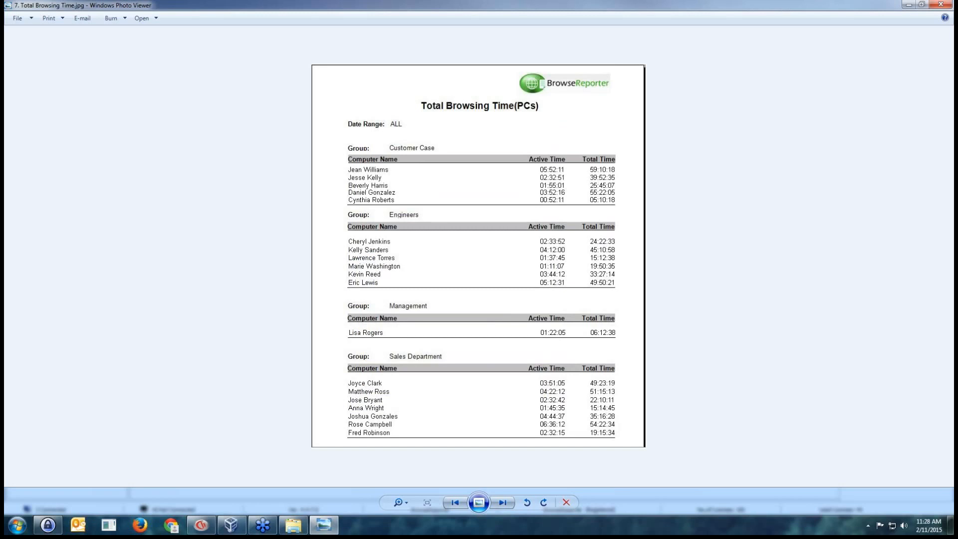
key("Right")
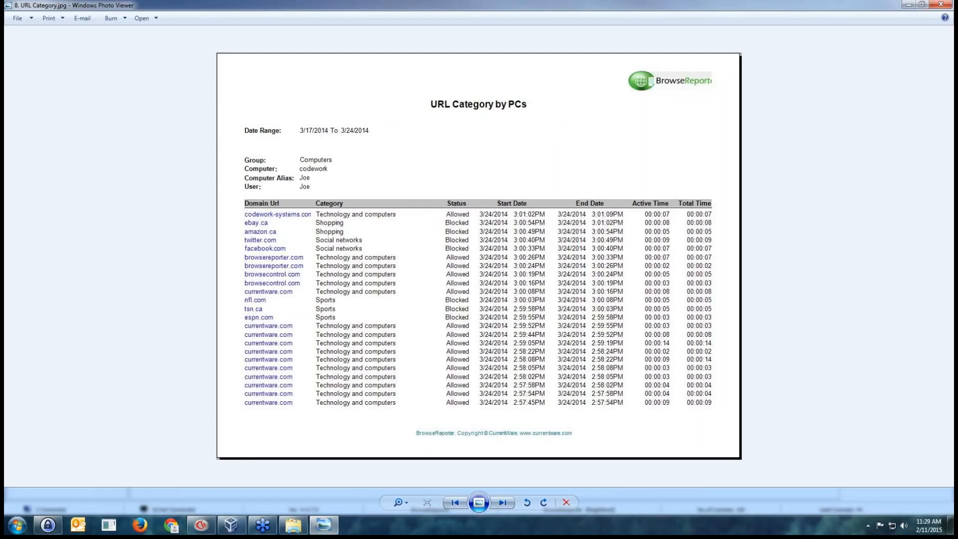
key("Right")
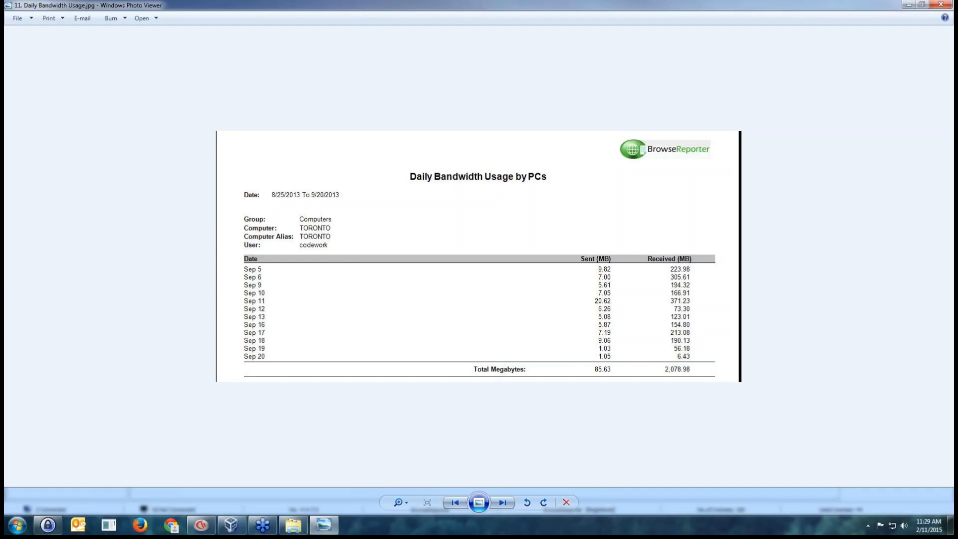
key("Right")
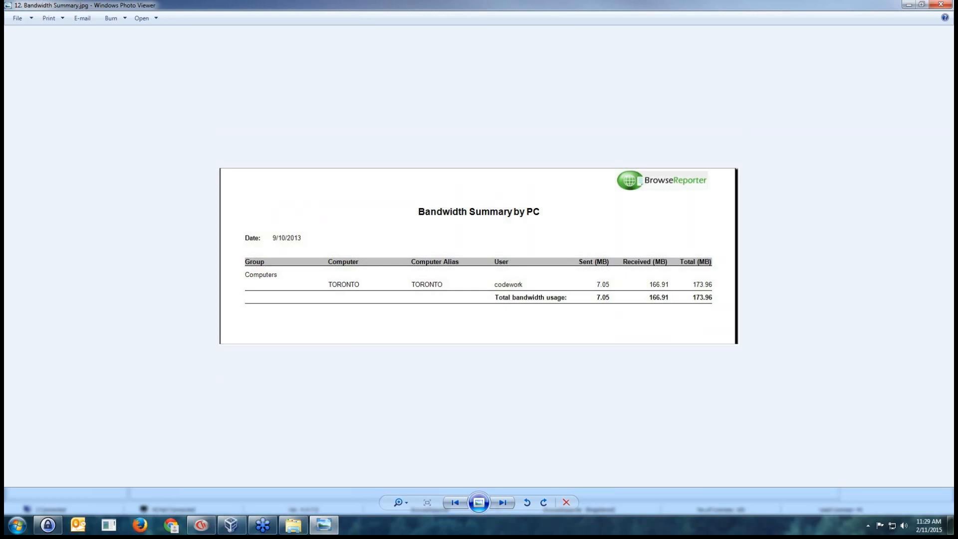
key("Right")
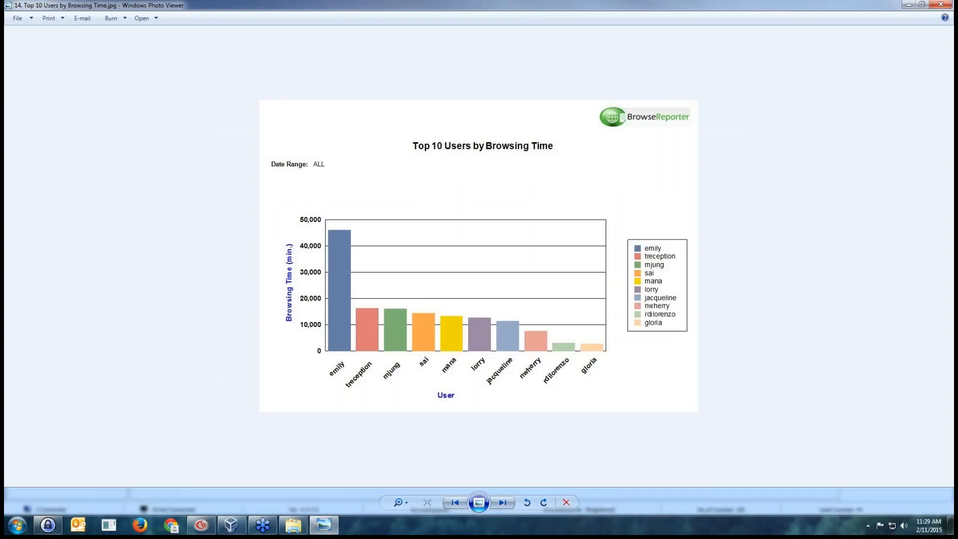
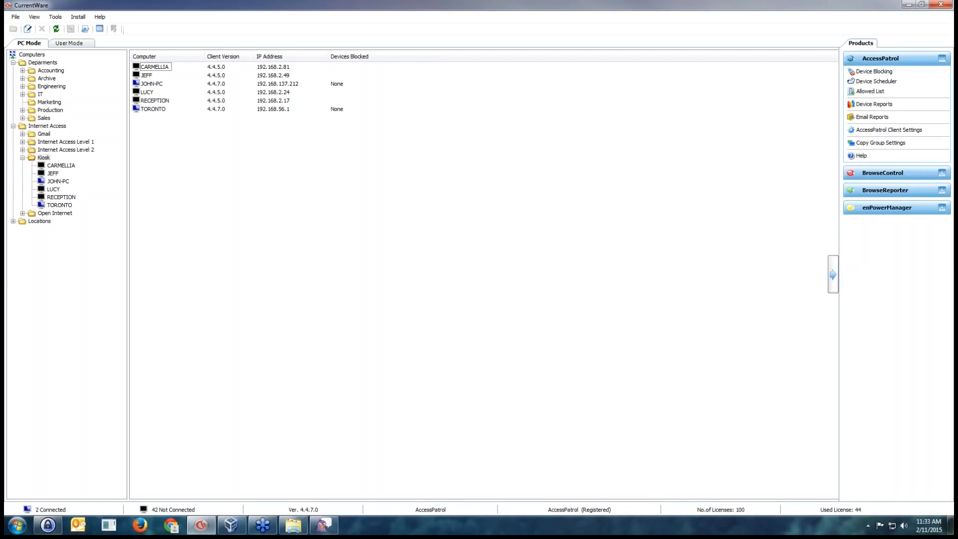
Open AccessPatrol's device permissions for the Kiosk group and try the Read Only and No Access permissions for Storage Devices
left_click(874, 71)
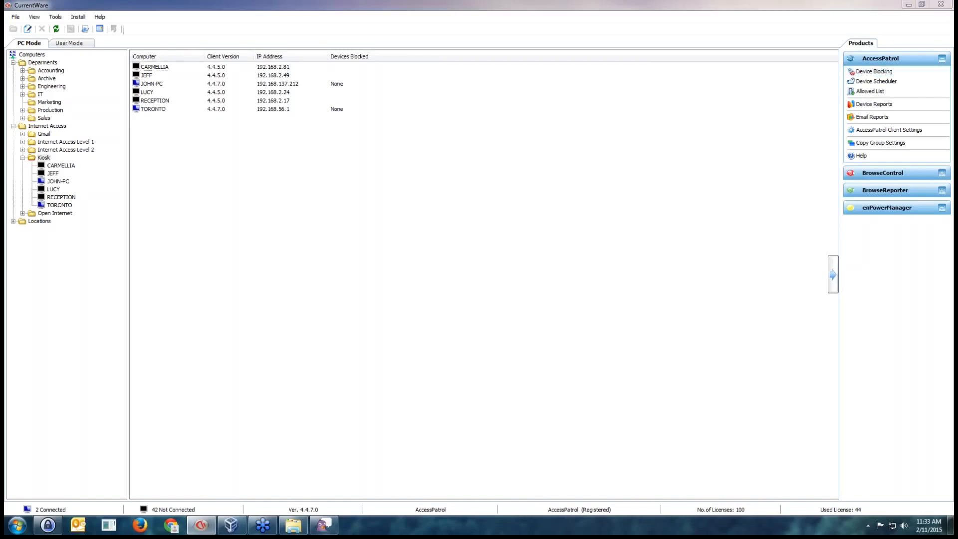
left_click_drag(469, 132, 403, 161)
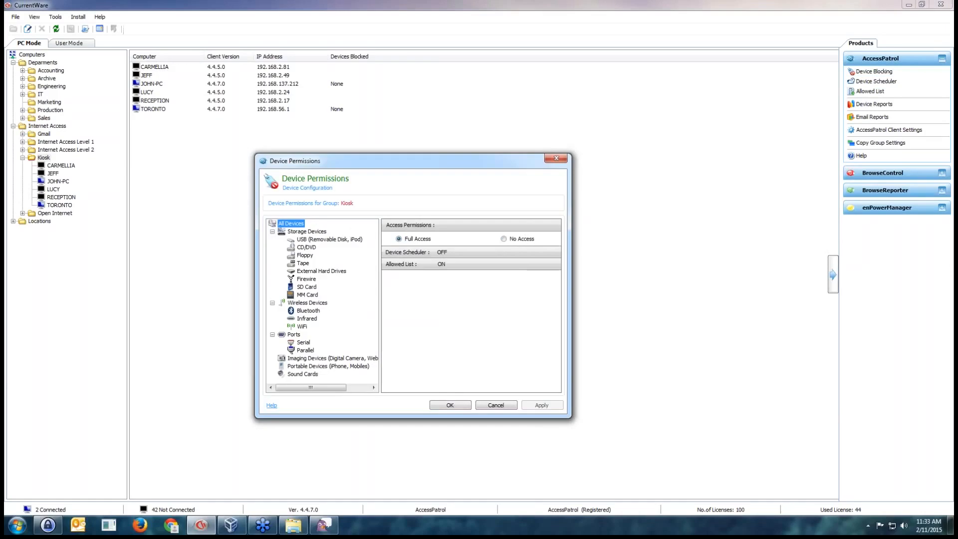
left_click(307, 232)
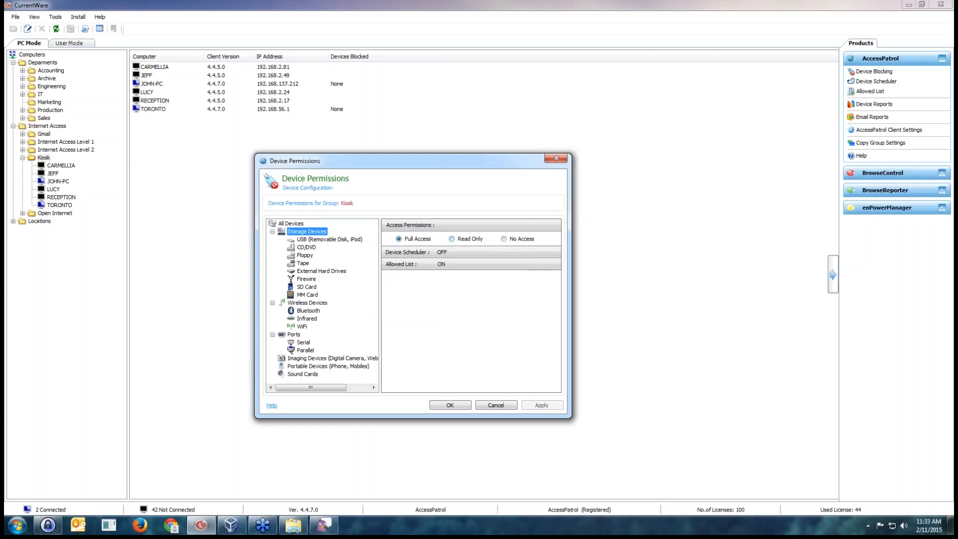
left_click(452, 239)
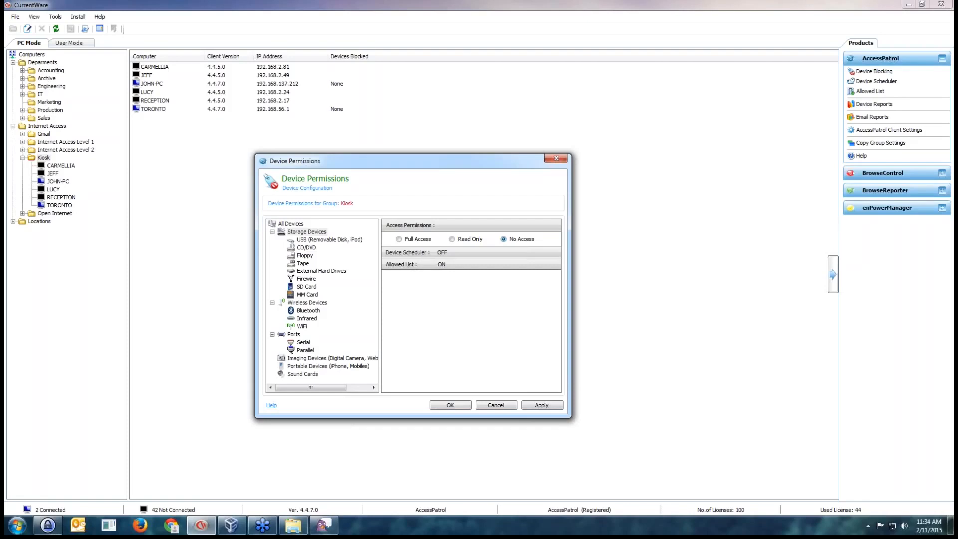
Examine the access permissions for each storage device type, from USB and CD/DVD through External Hard Drives and Firewire to MM Card
left_click(329, 239)
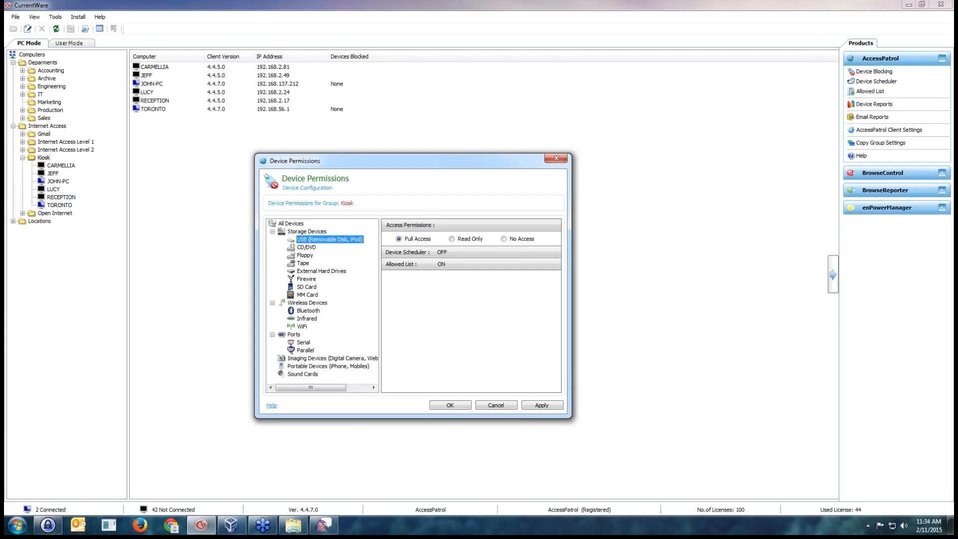
left_click(306, 247)
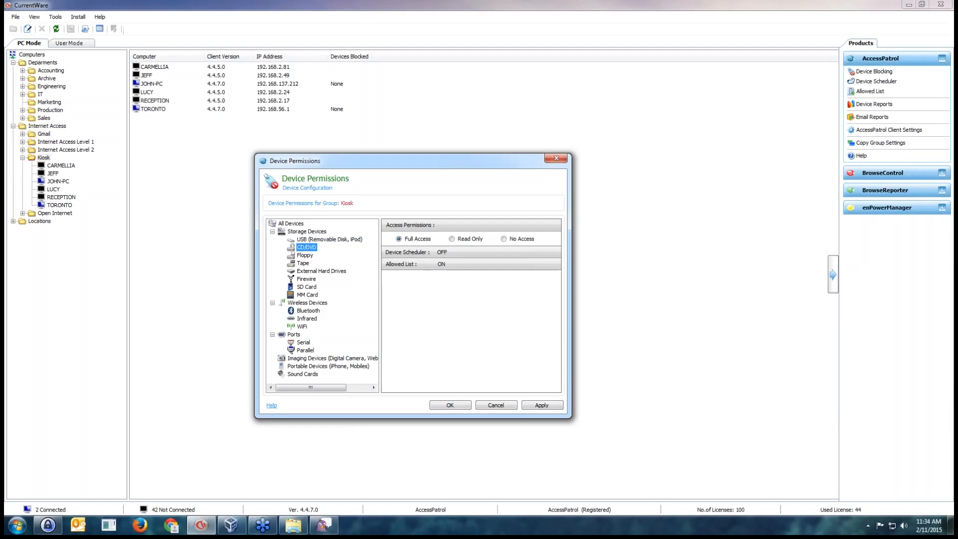
left_click(304, 256)
left_click(302, 264)
left_click(321, 272)
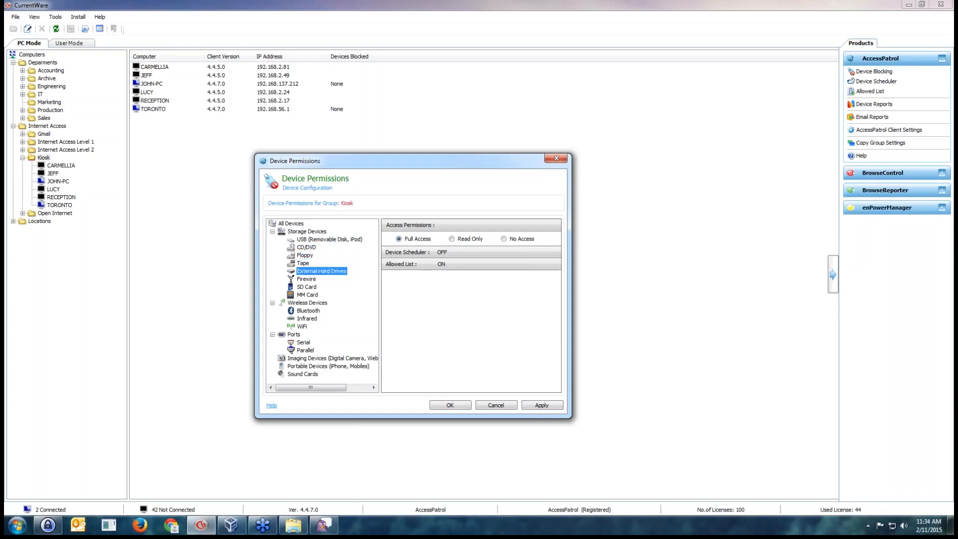
left_click(307, 279)
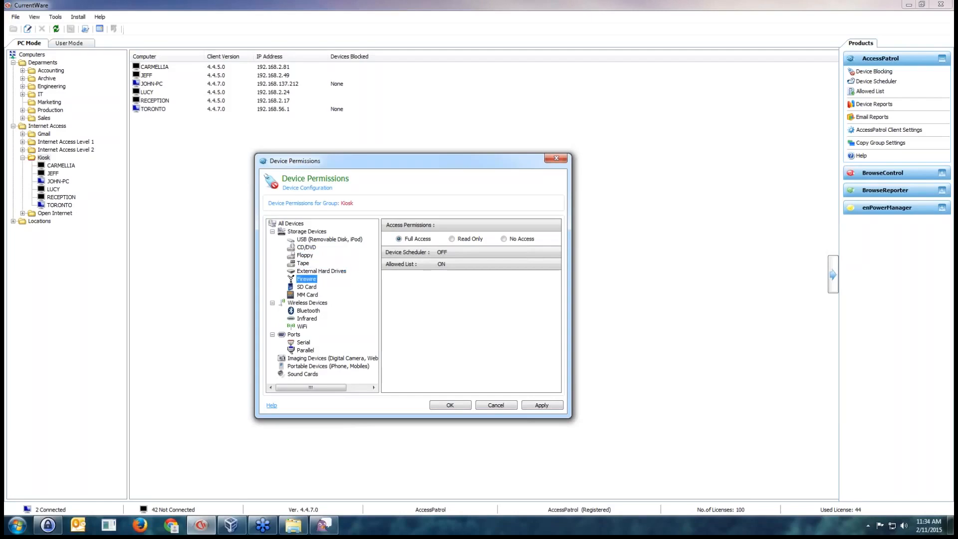
left_click(307, 287)
left_click(308, 295)
Examine the access permissions for wireless devices, ports, imaging devices, portable devices and sound cards
left_click(308, 303)
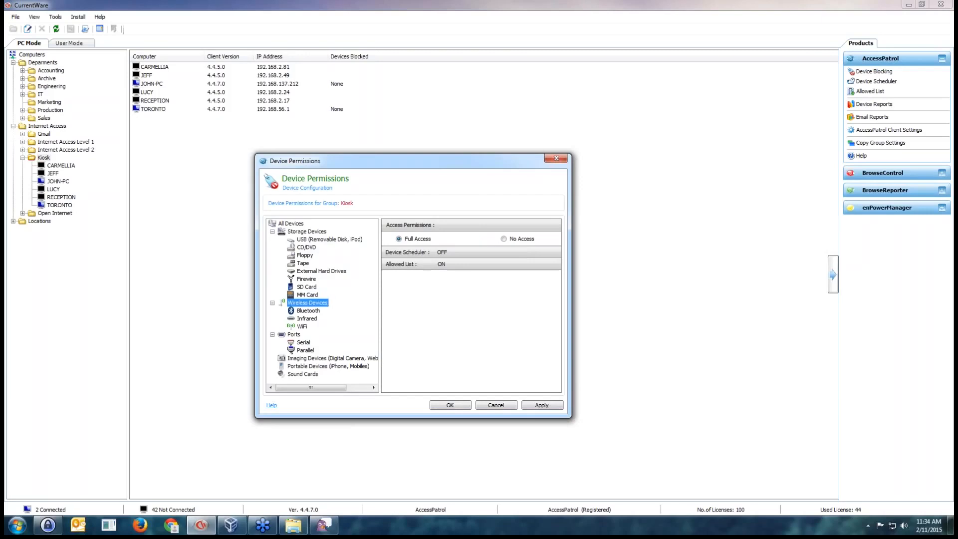
left_click(308, 311)
left_click(307, 318)
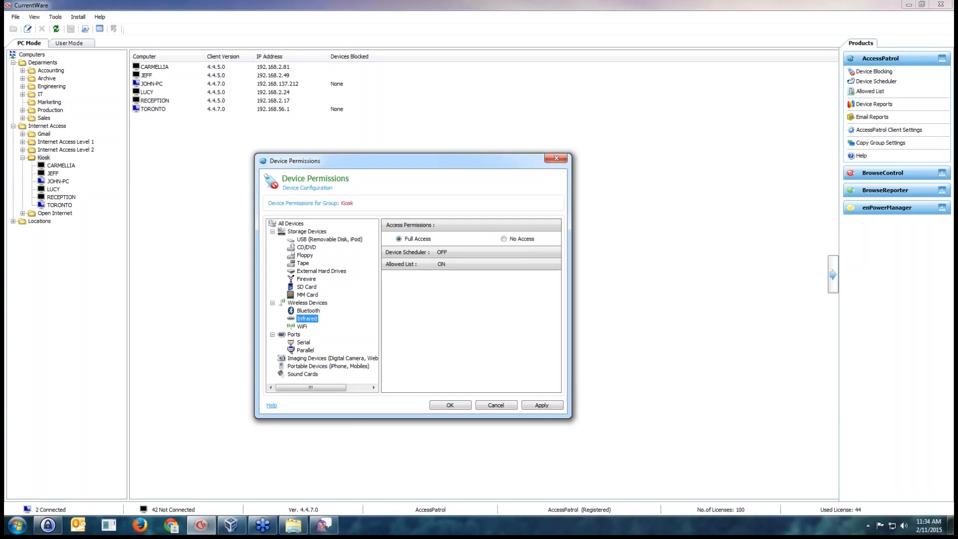
left_click(302, 327)
key("Down")
key("Down")
key("Down")
key("Down")
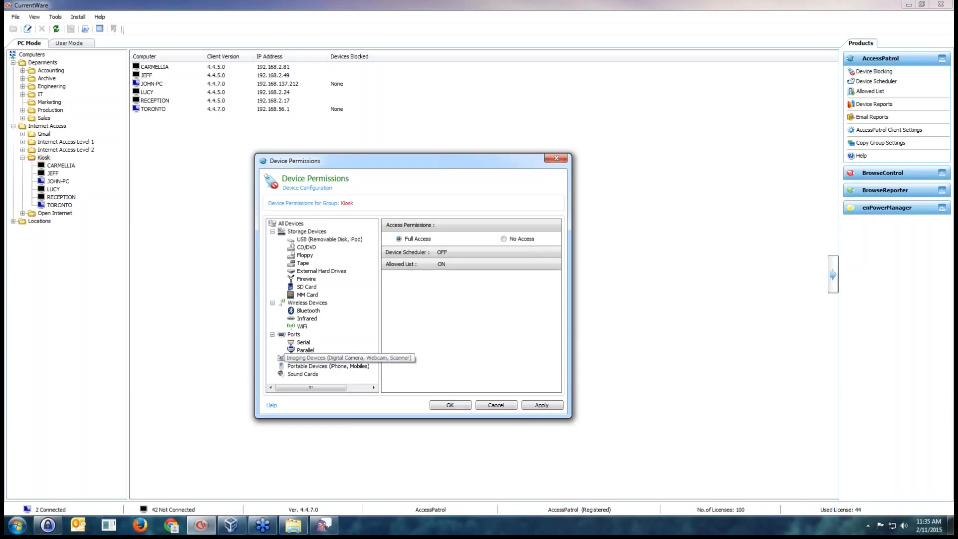
key("Down")
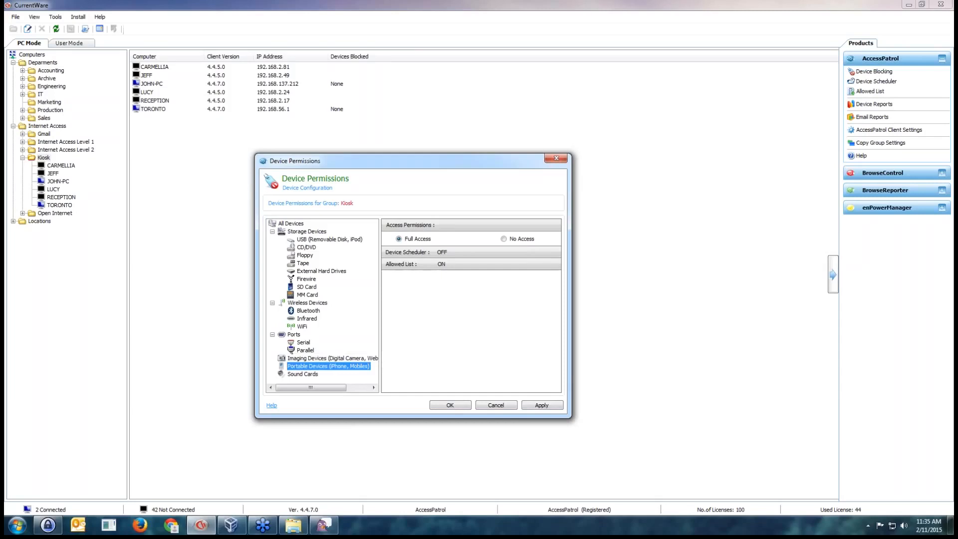
key("Down")
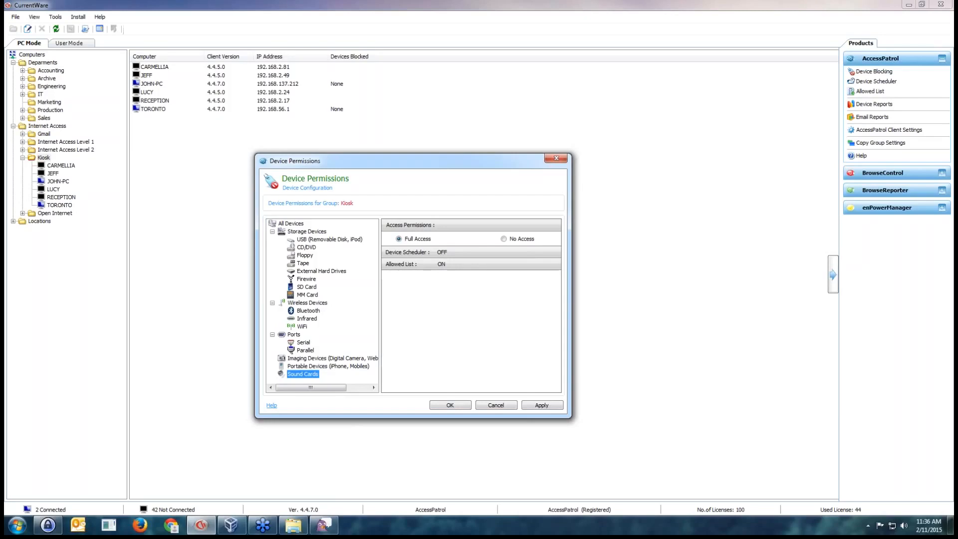
Open the Allowed List from the Storage Devices permissions, review its options, and close it without changes
left_click(307, 231)
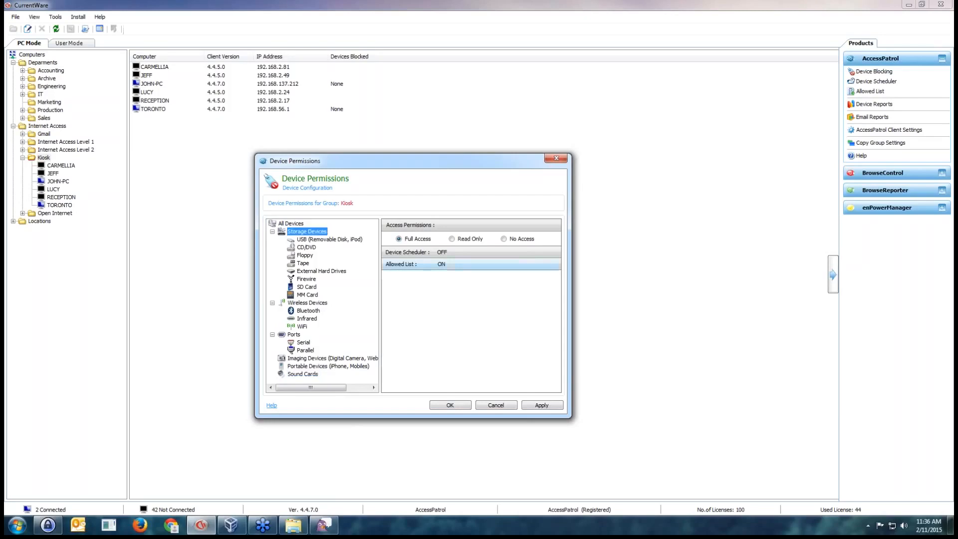
left_click(441, 265)
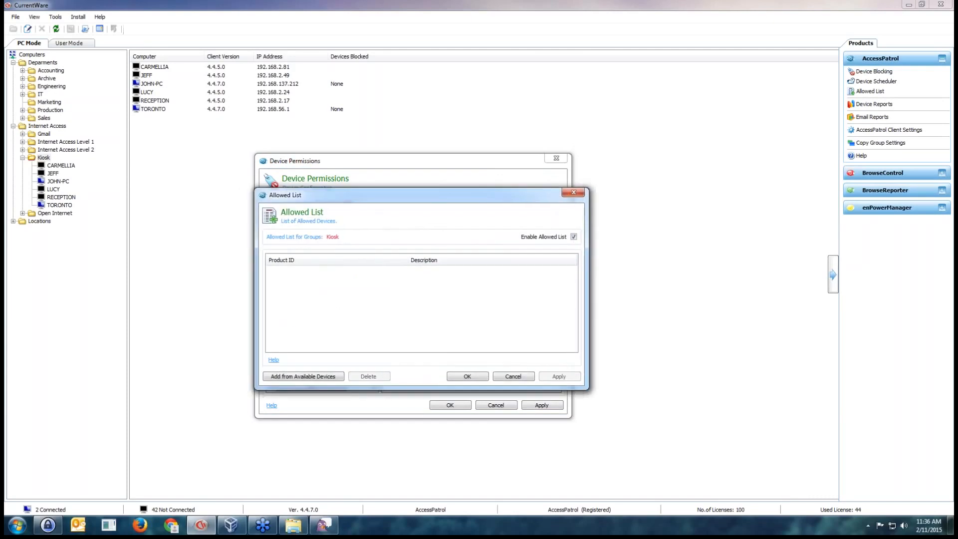
left_click_drag(350, 195, 550, 298)
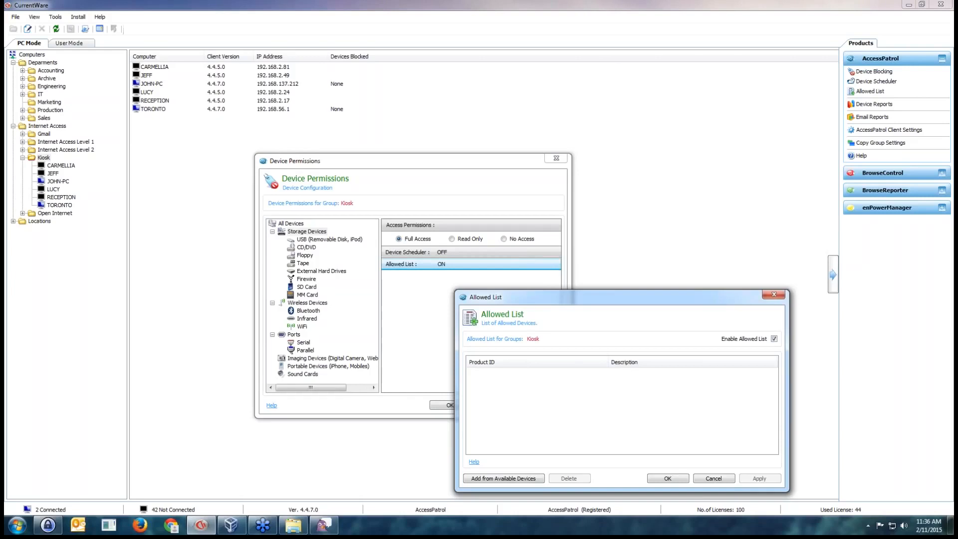
left_click(713, 478)
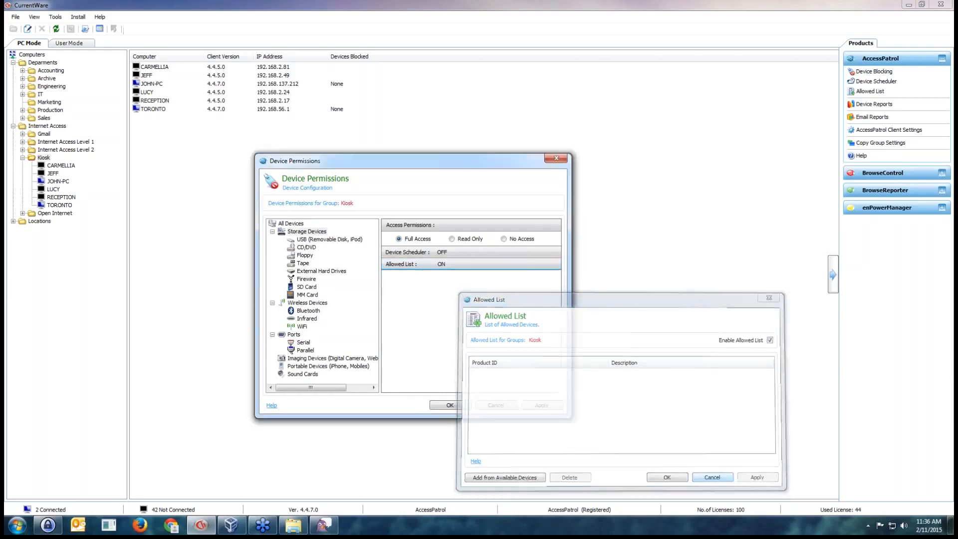
Review the Device Scheduler for the Kiosk group, then cancel out of it and the device permissions
left_click(442, 252)
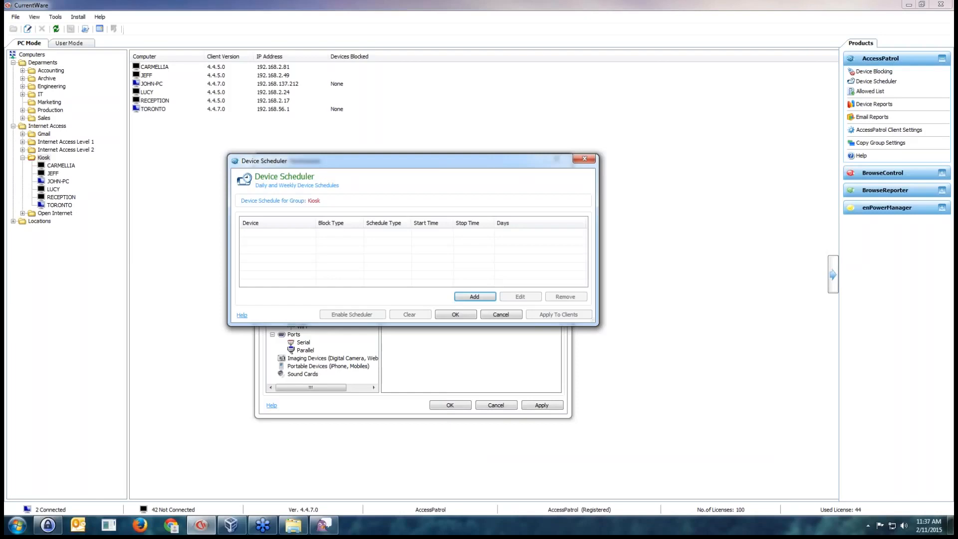
left_click(501, 314)
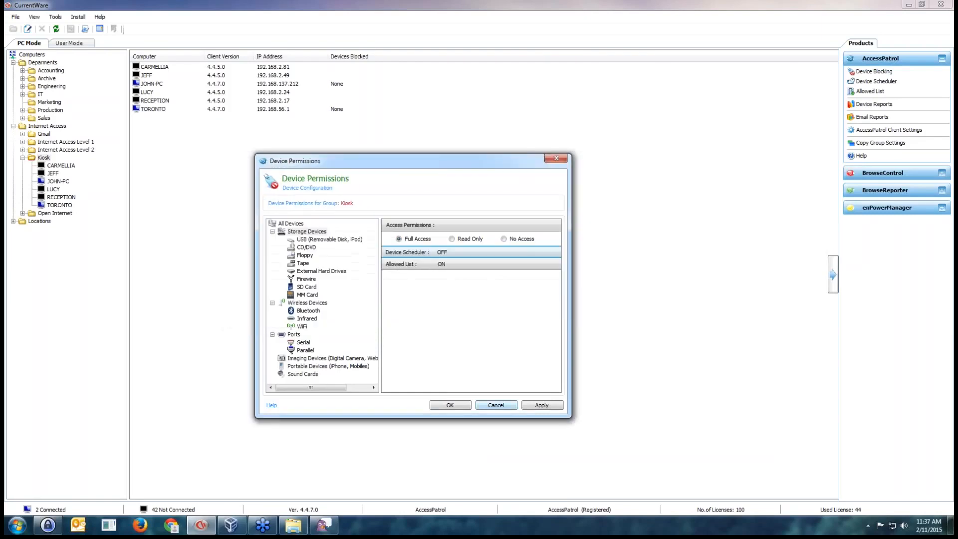
left_click(495, 405)
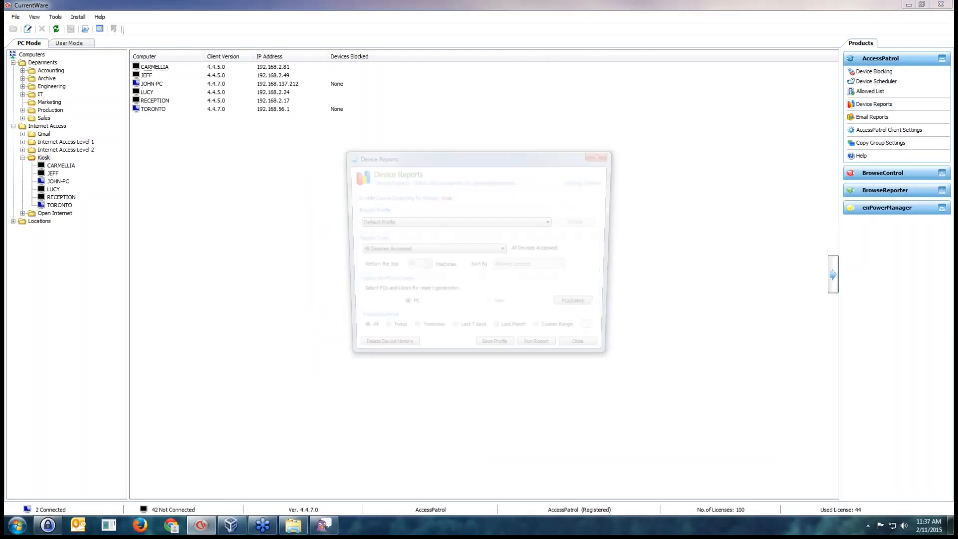
Review the Kiosk group's Device Reports options, including the report types and PC/user selection, and close the dialog
left_click_drag(479, 159, 476, 173)
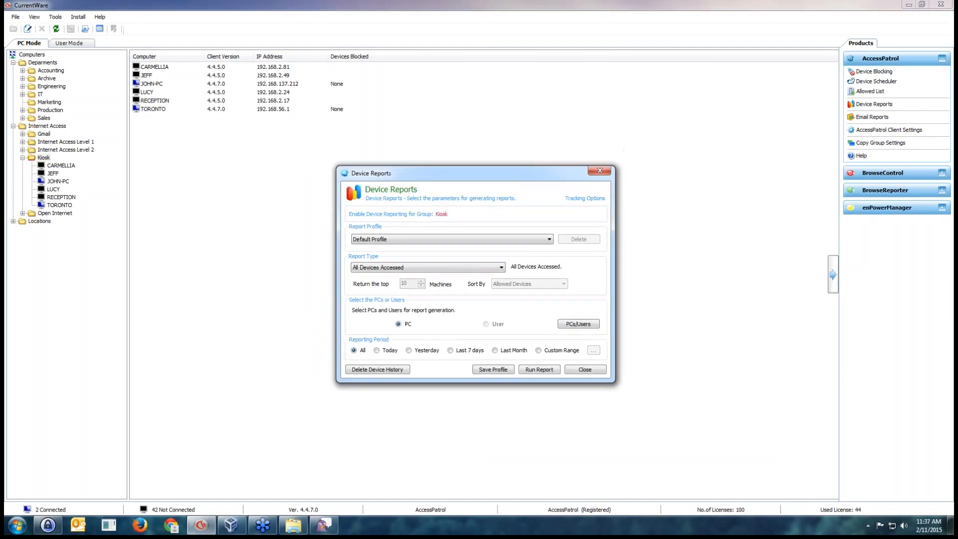
left_click(428, 267)
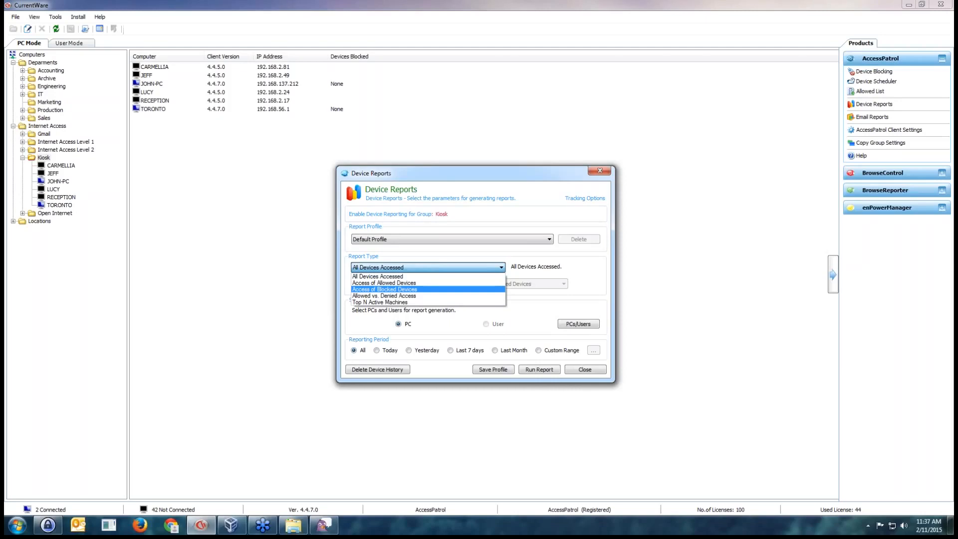
left_click(578, 324)
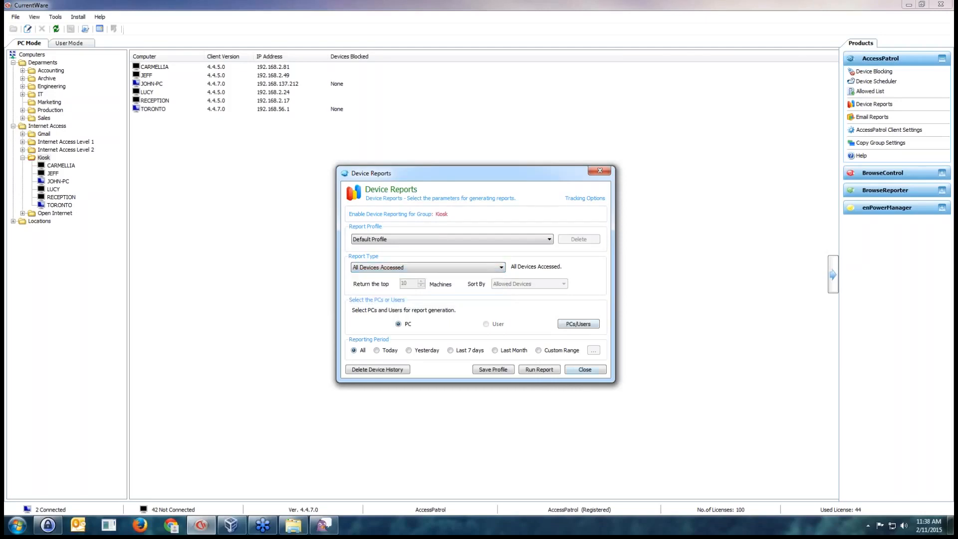
left_click(584, 369)
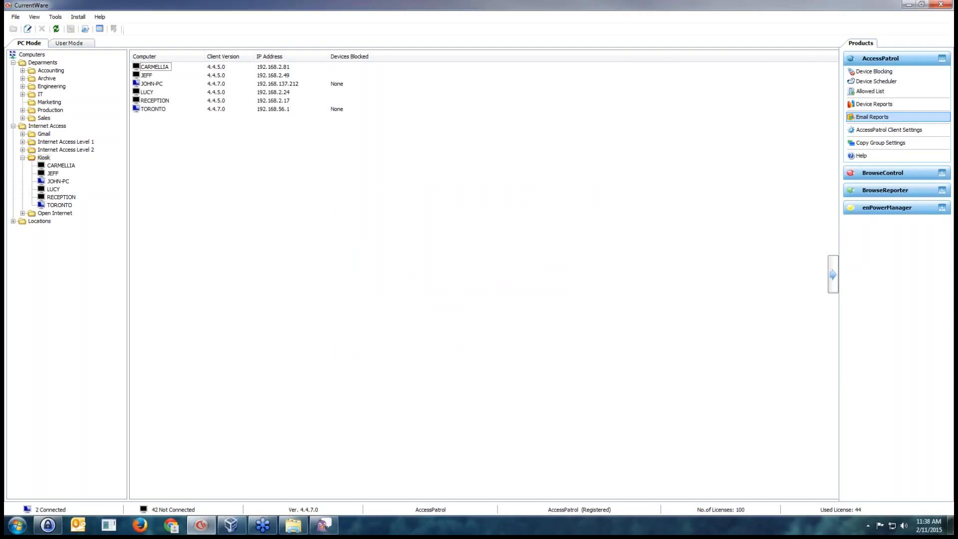